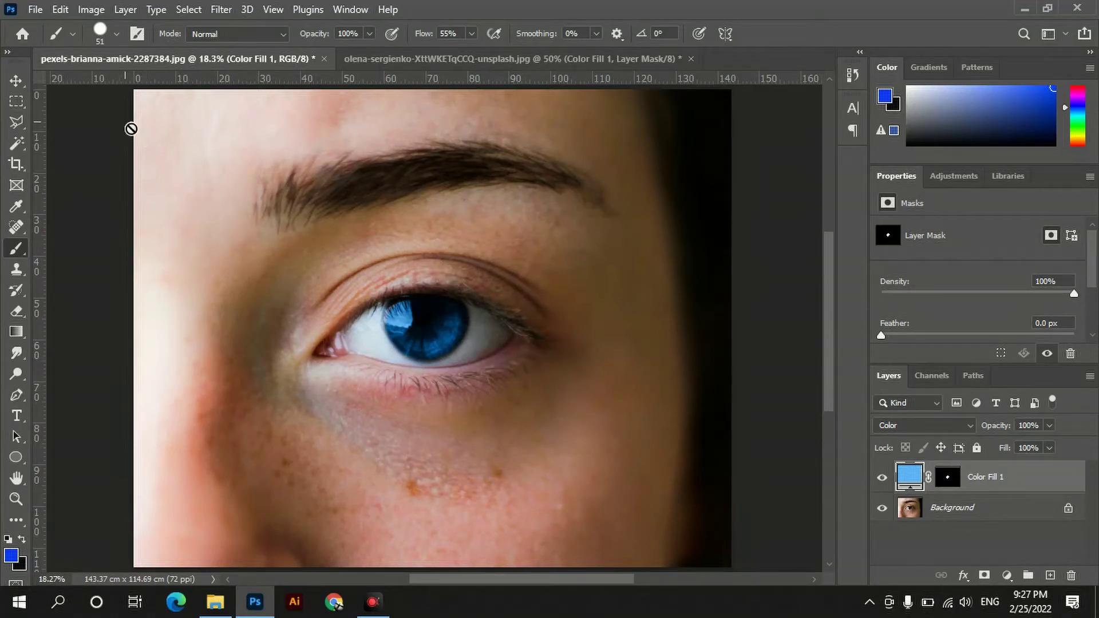
Open the brown-eyed portrait pexelss-brianna-amick-2287384.jpg as a new document.
left_click(35, 9)
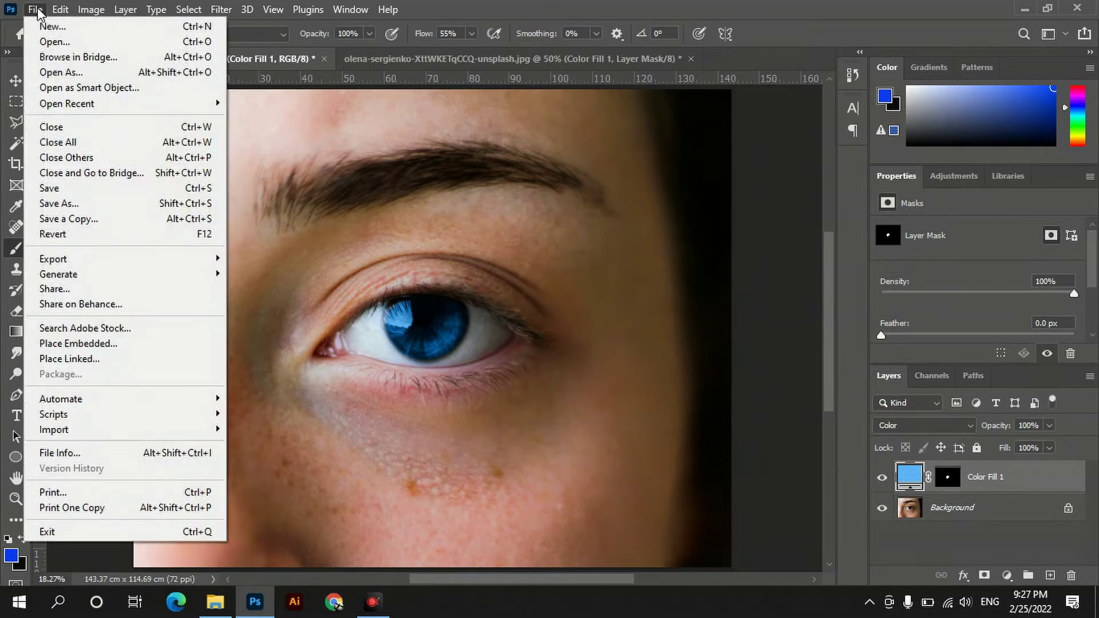
left_click(58, 42)
left_click(602, 268)
double_click(602, 266)
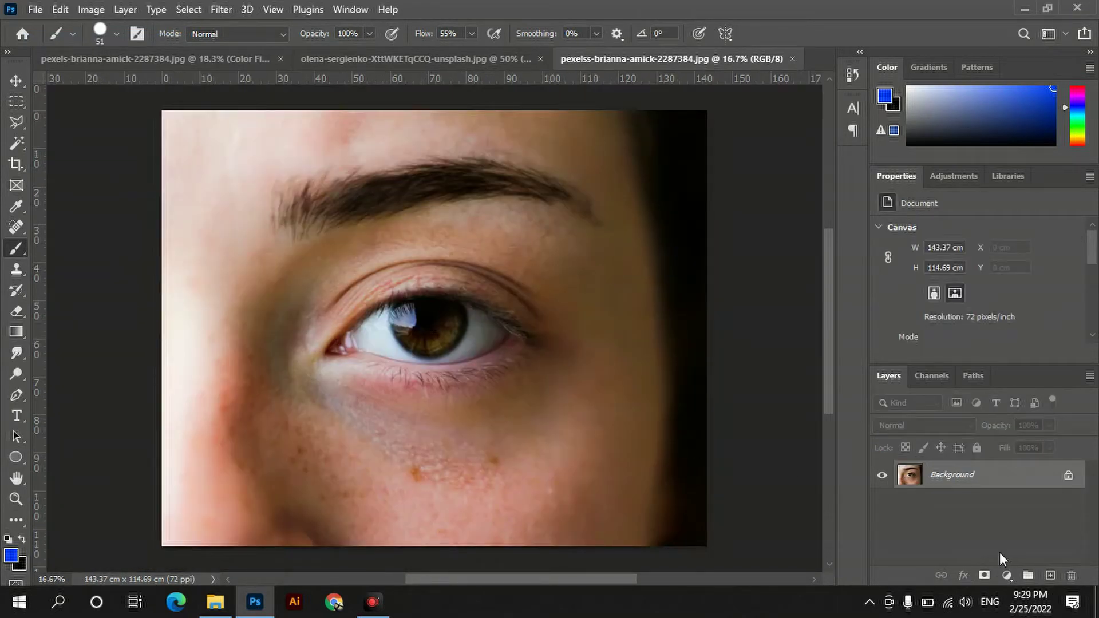
Add a new layer and a Solid Color fill layer in deep blue #274dc7.
left_click(1050, 575)
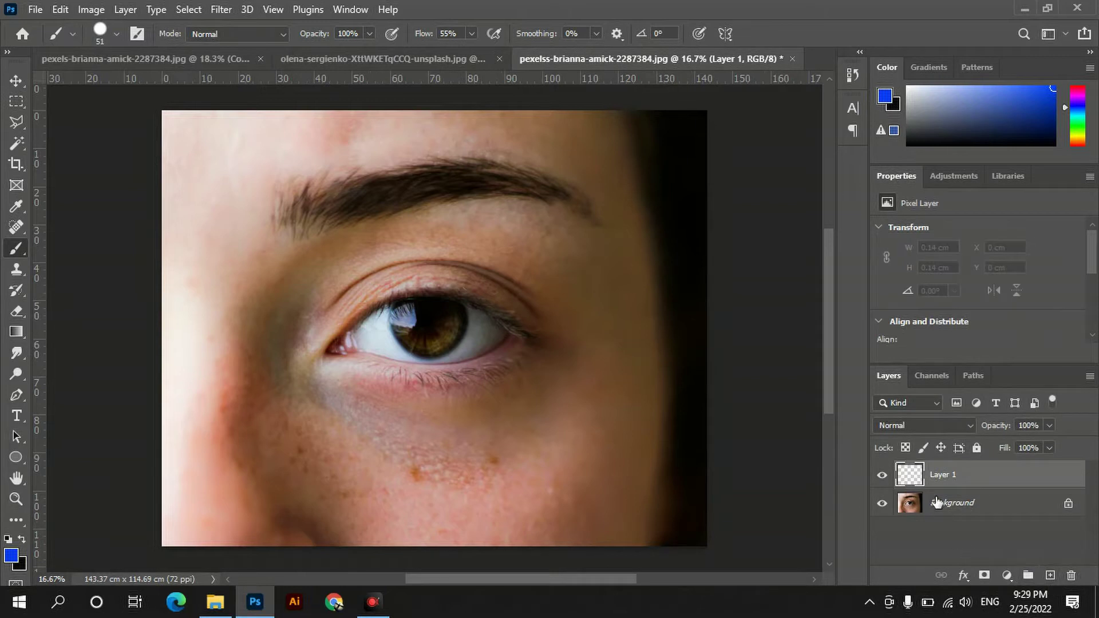
left_click(1007, 576)
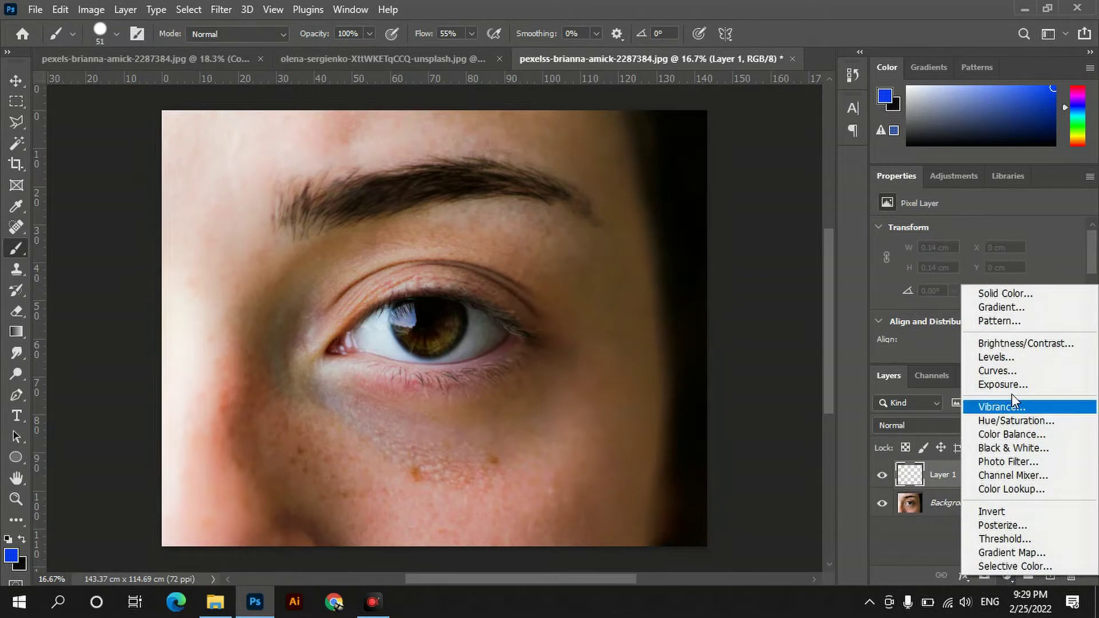
left_click(1036, 294)
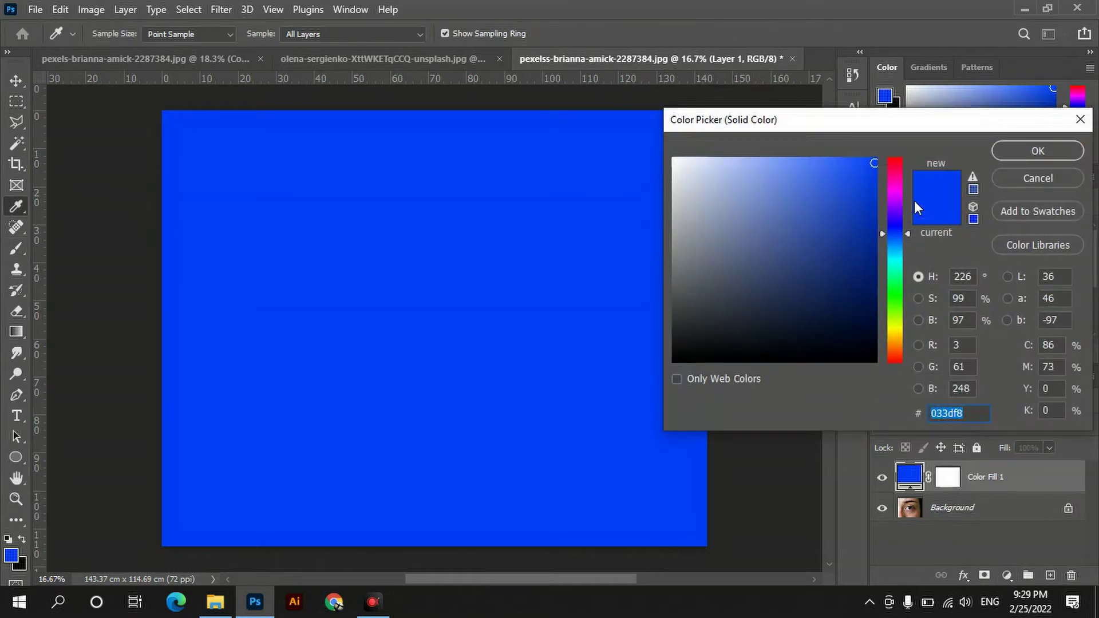
mouse_move(864, 178)
left_mouse_down()
mouse_move(834, 211)
mouse_move(844, 210)
left_mouse_up()
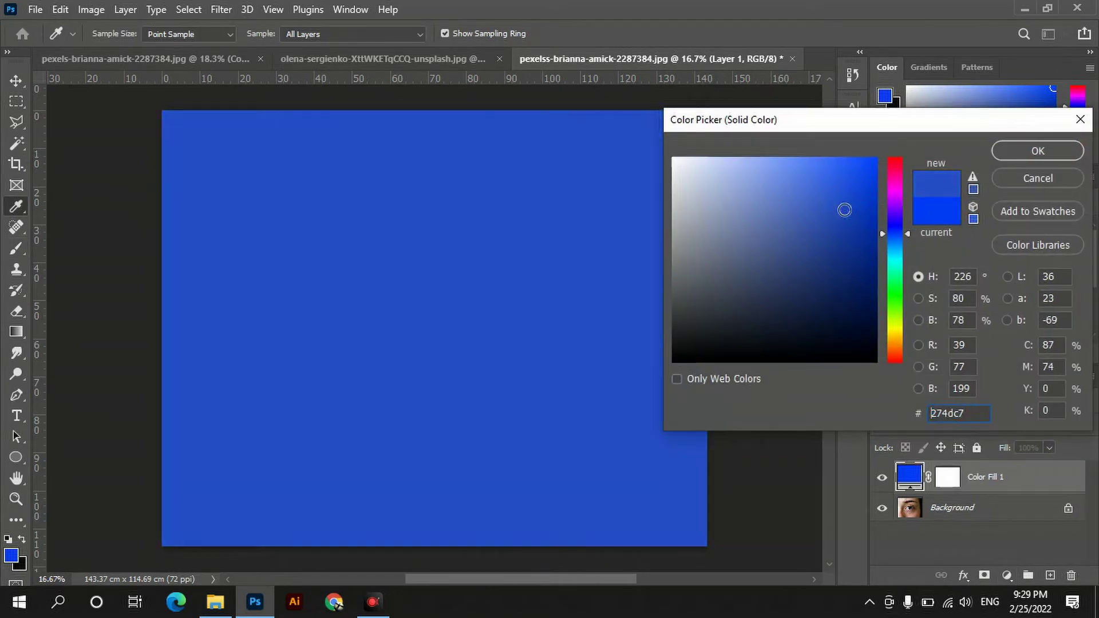
left_click(1019, 156)
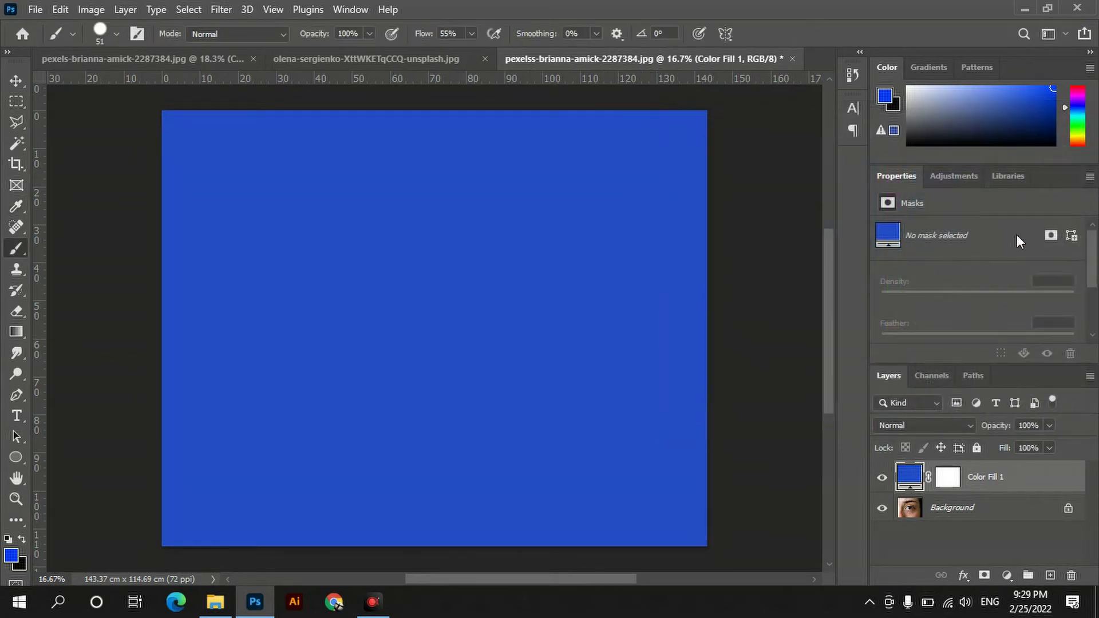
left_click(961, 424)
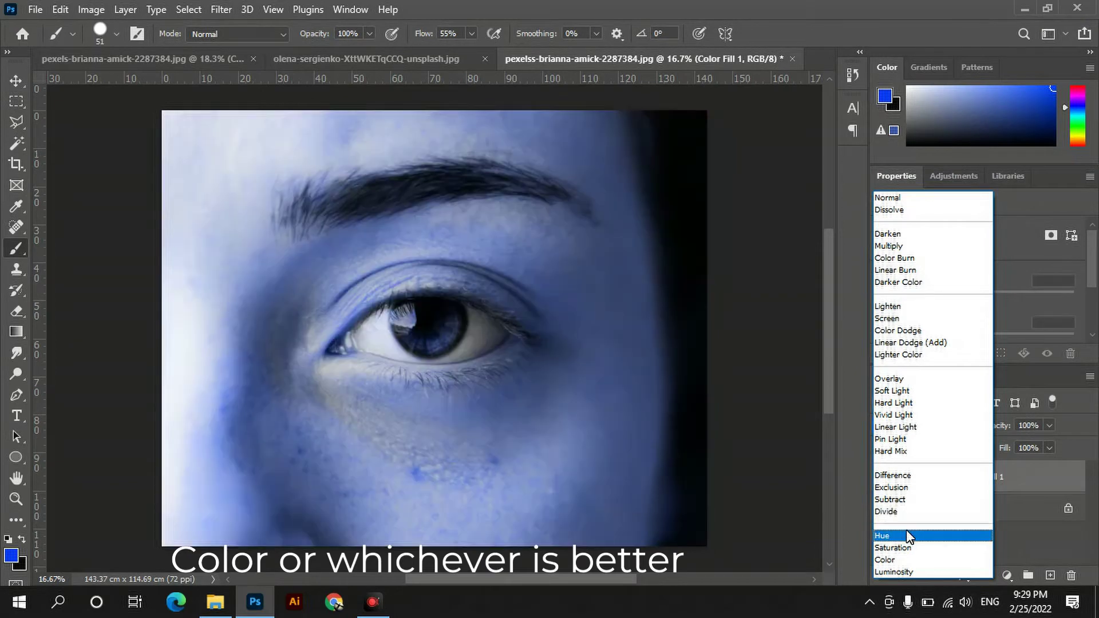
Set Color Fill 1 to Color blend mode and invert its mask to black with Ctrl+I.
left_click(899, 561)
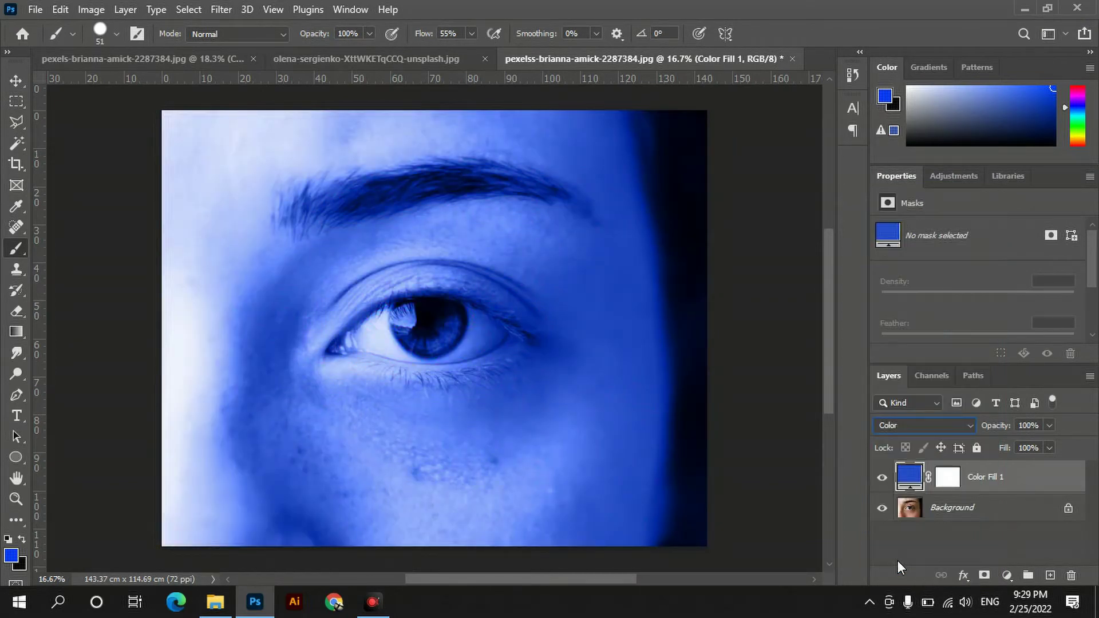
left_click(952, 480)
left_click_drag(955, 481, 957, 483)
key("ctrl+i")
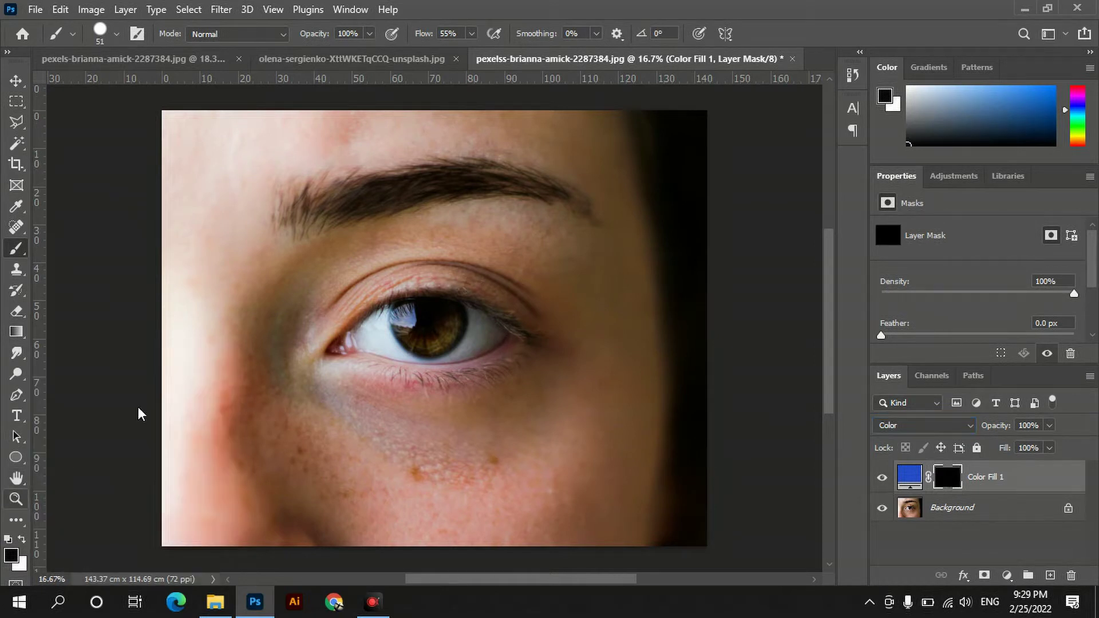
Zoom in on the eye and set up the Brush at 100 px.
key("z")
left_click(429, 321)
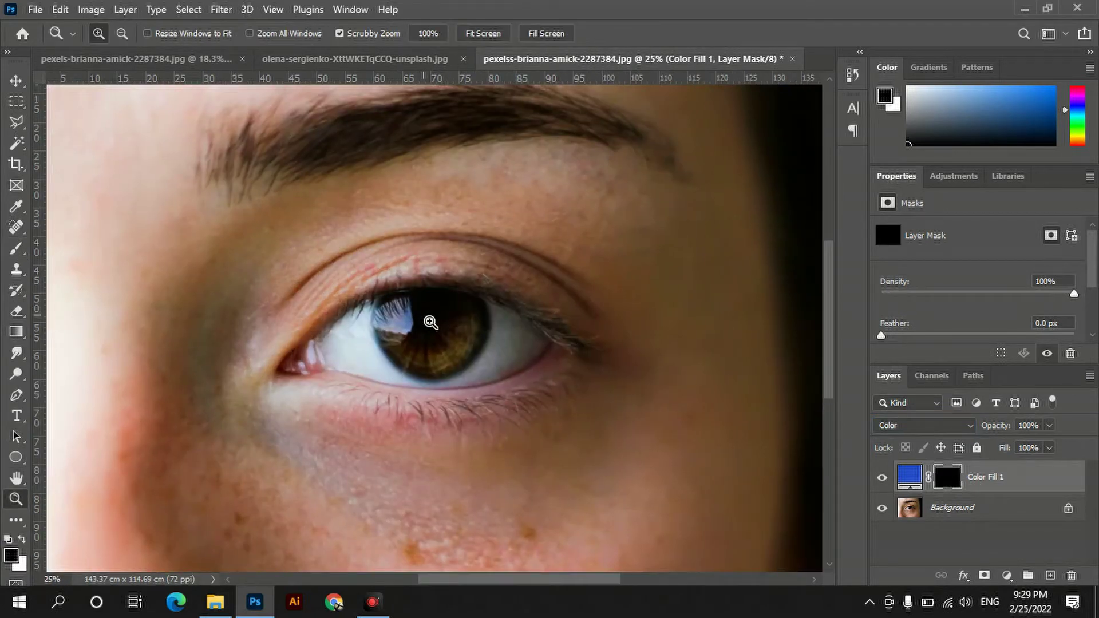
left_click(16, 250)
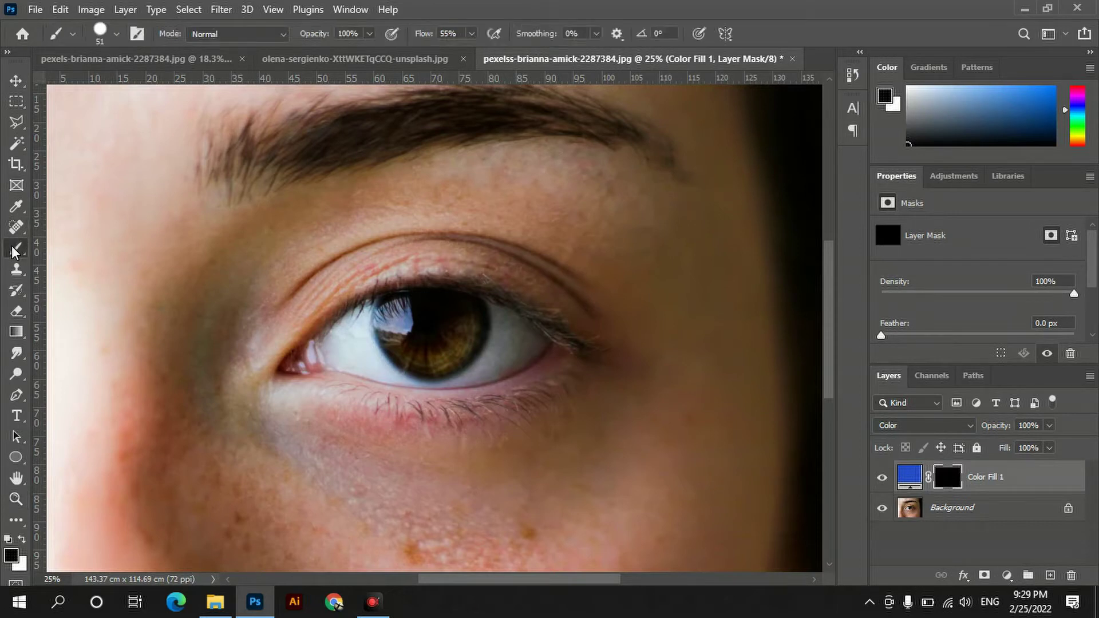
left_click(118, 37)
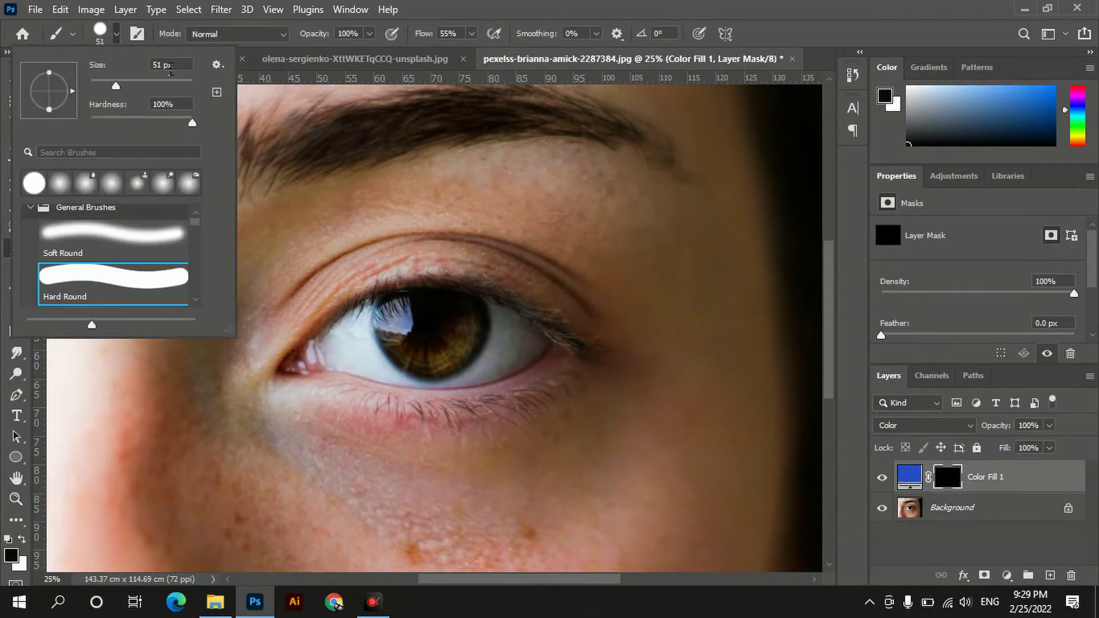
type("100")
key("Return")
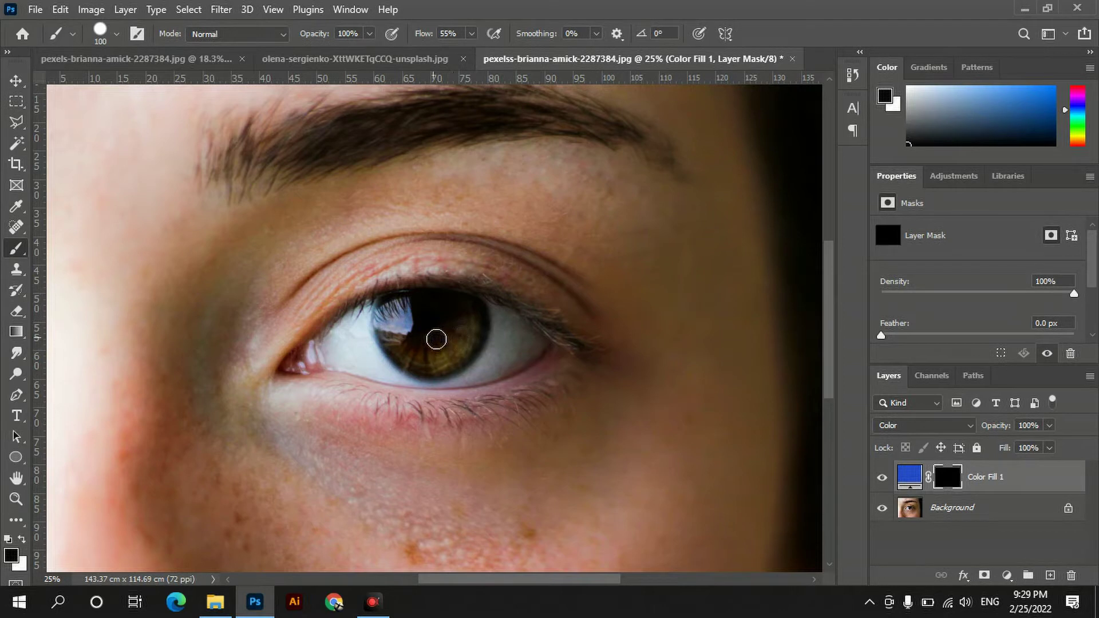
Paint white on the fill mask so most of the iris turns blue.
left_click(20, 541)
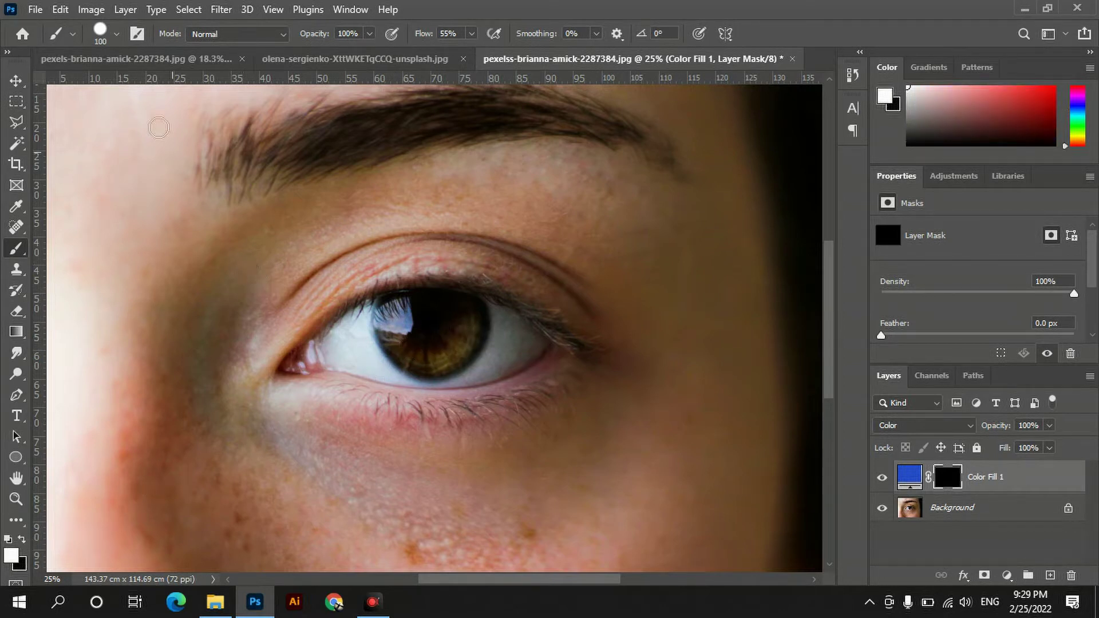
left_click(118, 35)
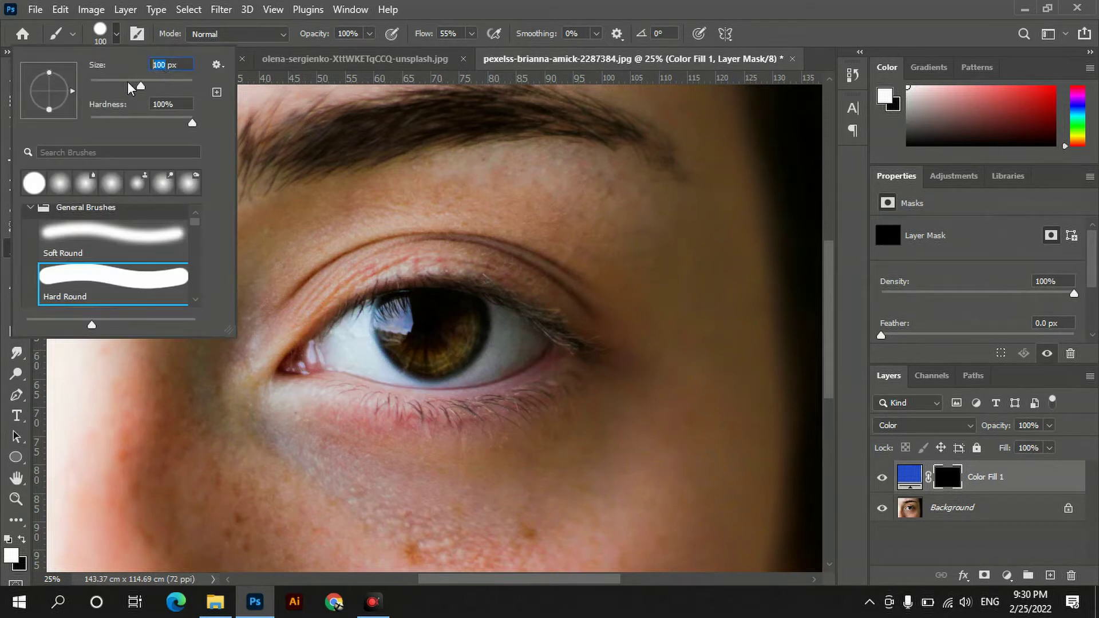
left_click(470, 7)
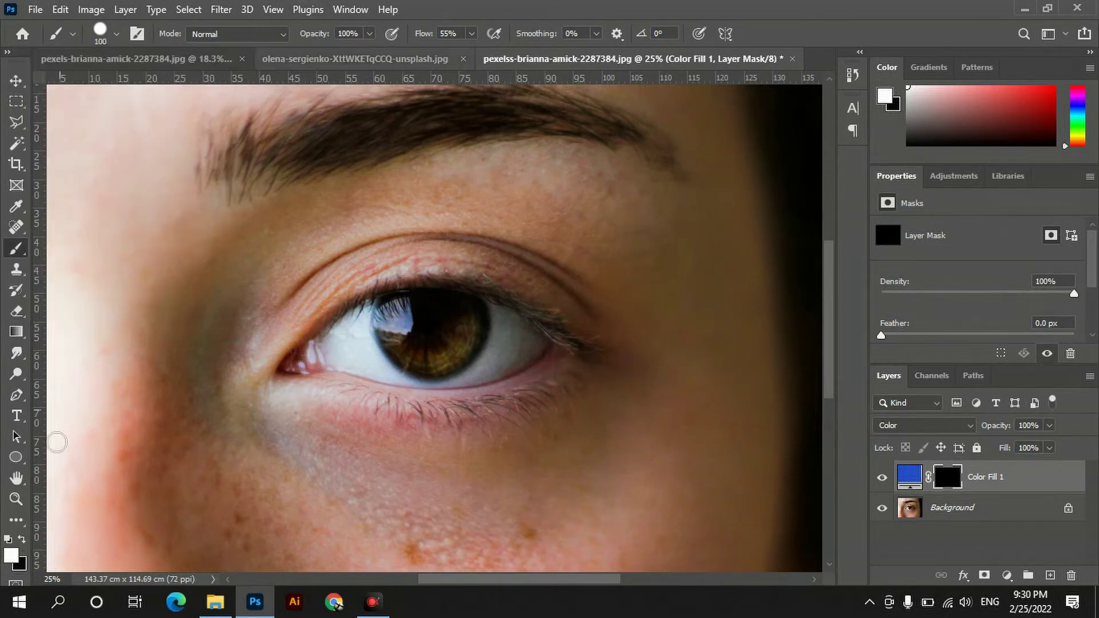
left_click(21, 541)
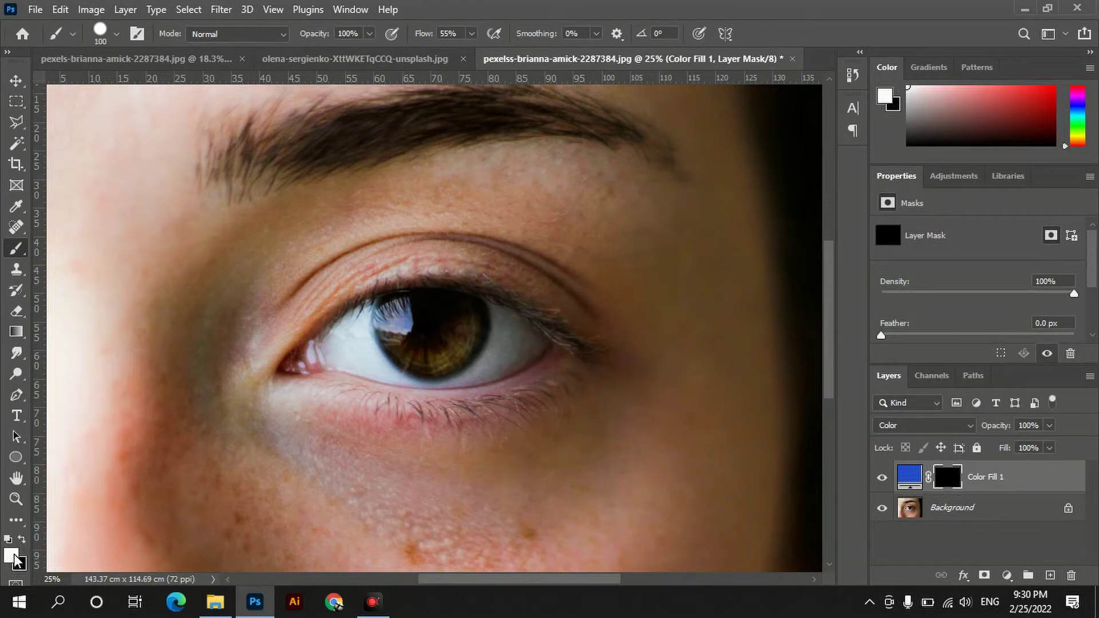
left_click_drag(472, 330, 467, 340)
mouse_move(474, 349)
left_mouse_down()
mouse_move(435, 358)
mouse_move(465, 353)
left_mouse_up()
left_click(16, 498)
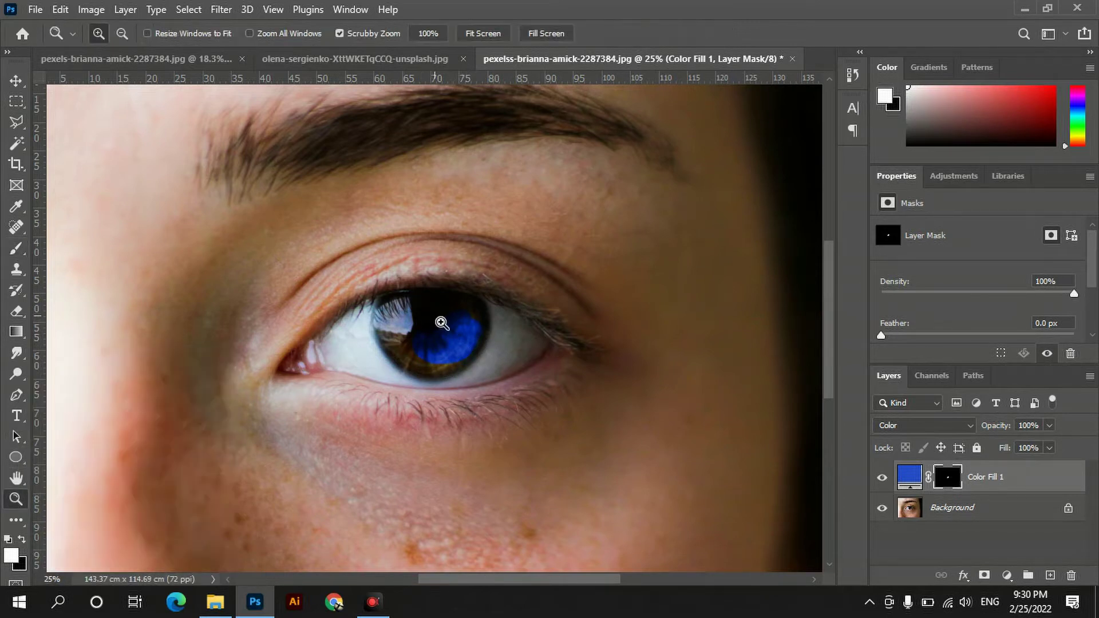
left_click(441, 323)
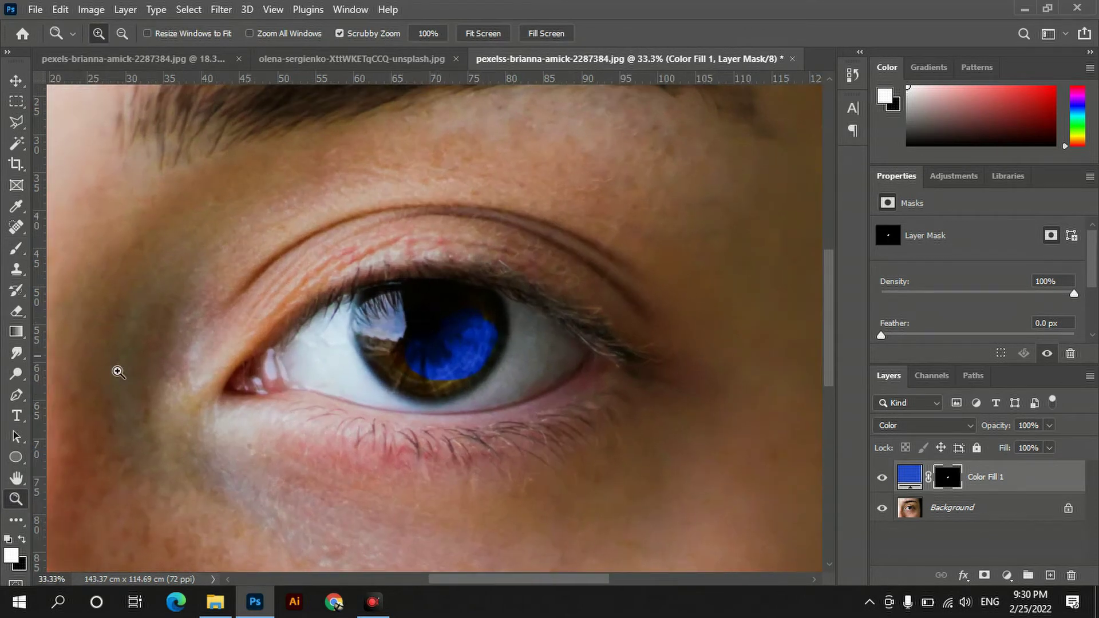
left_click(16, 248)
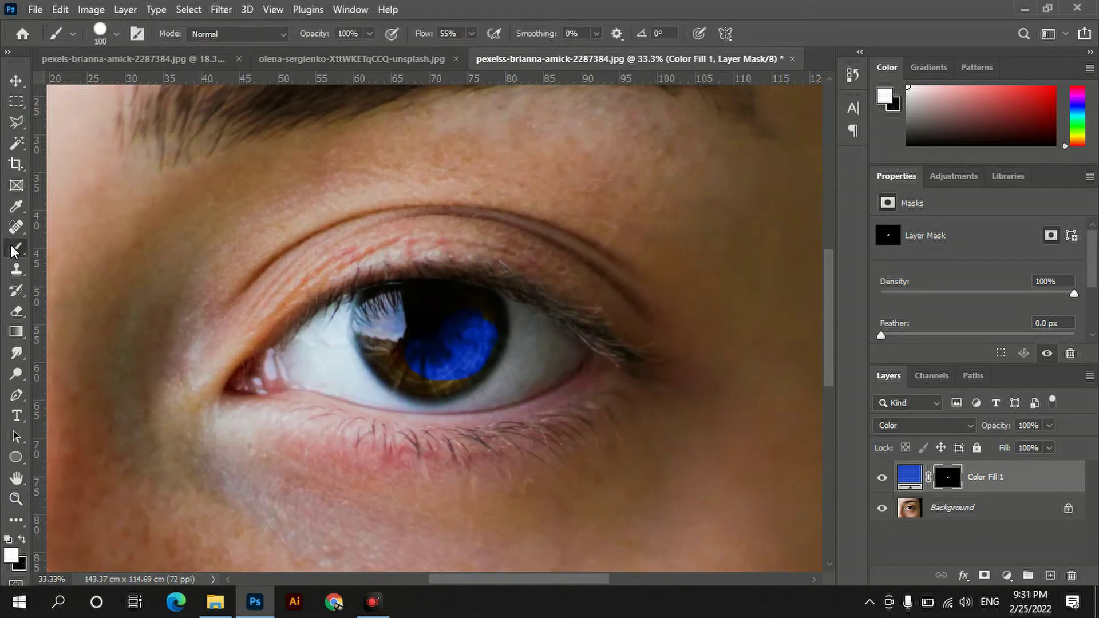
Paint blue across the right side of the iris and zoom to 50%.
mouse_move(489, 334)
left_mouse_down()
mouse_move(499, 324)
mouse_move(505, 337)
mouse_move(473, 380)
mouse_move(430, 385)
mouse_move(415, 363)
mouse_move(482, 377)
mouse_move(434, 397)
mouse_move(395, 375)
mouse_move(375, 335)
mouse_move(405, 311)
mouse_move(504, 321)
mouse_move(503, 363)
mouse_move(489, 380)
mouse_move(436, 398)
mouse_move(400, 373)
mouse_move(415, 339)
mouse_move(458, 328)
mouse_move(383, 318)
mouse_move(382, 338)
mouse_move(493, 356)
left_mouse_up()
left_click(492, 356)
left_click(16, 499)
left_click(433, 369)
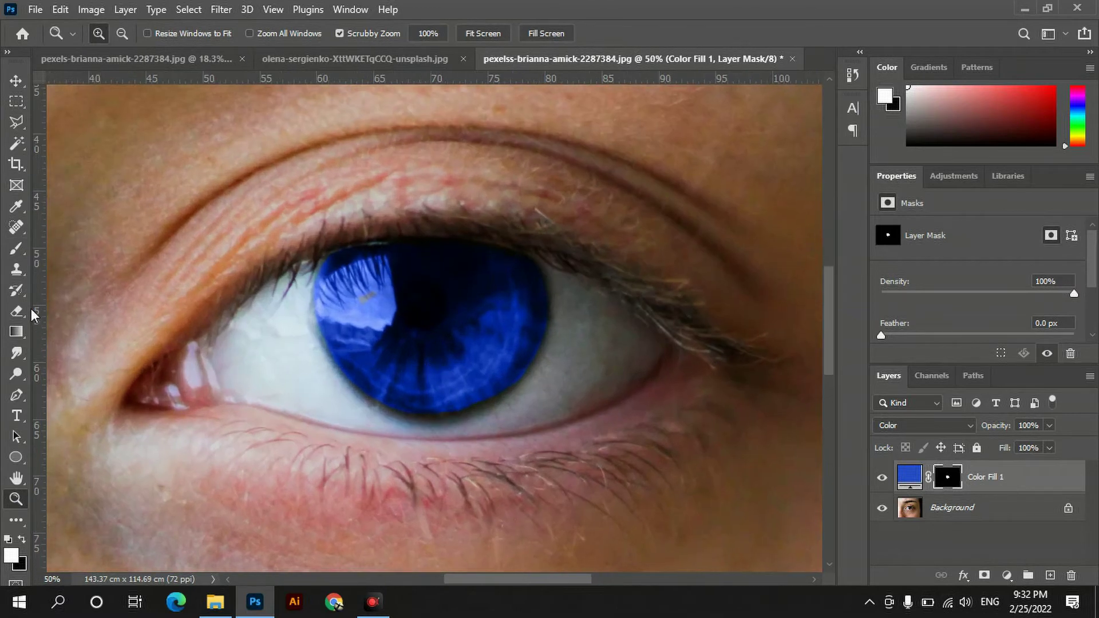
Switch to a 51 px brush and refine the lower-right iris edge.
left_click(15, 248)
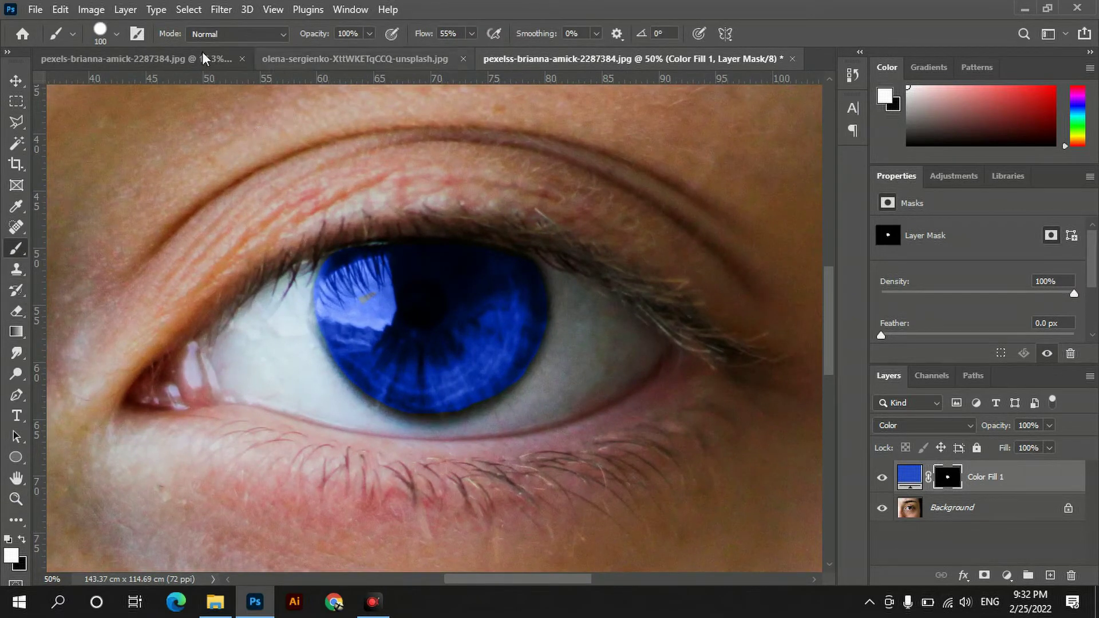
left_click(117, 34)
left_click(116, 79)
left_click(459, 1)
mouse_move(476, 346)
left_mouse_down()
mouse_move(510, 365)
mouse_move(523, 358)
mouse_move(514, 390)
mouse_move(430, 417)
mouse_move(380, 395)
left_mouse_up()
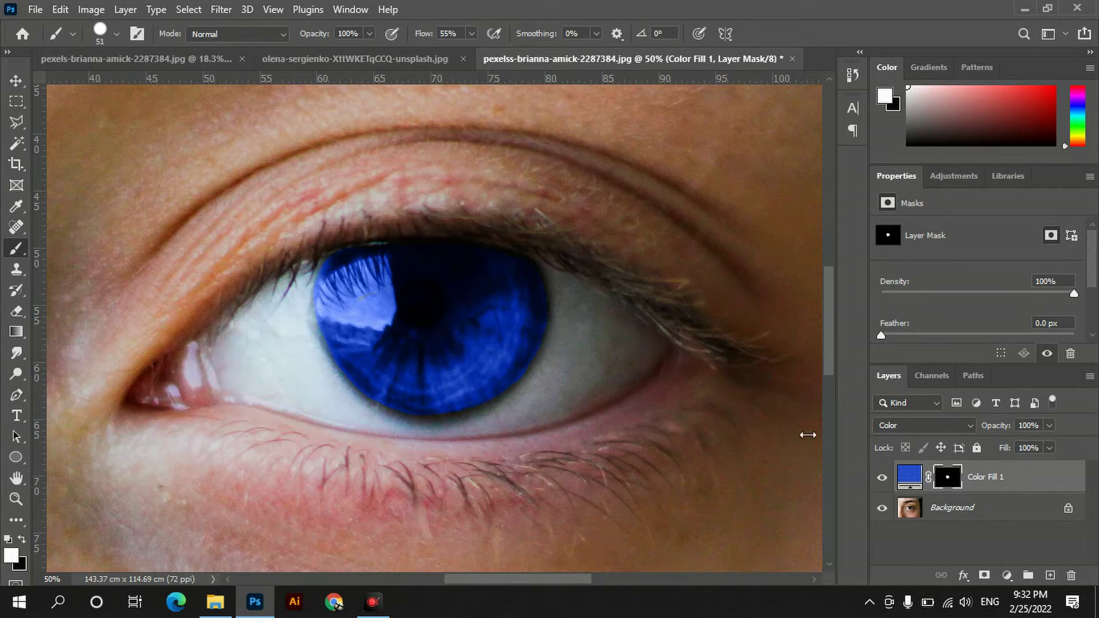
left_click(15, 500)
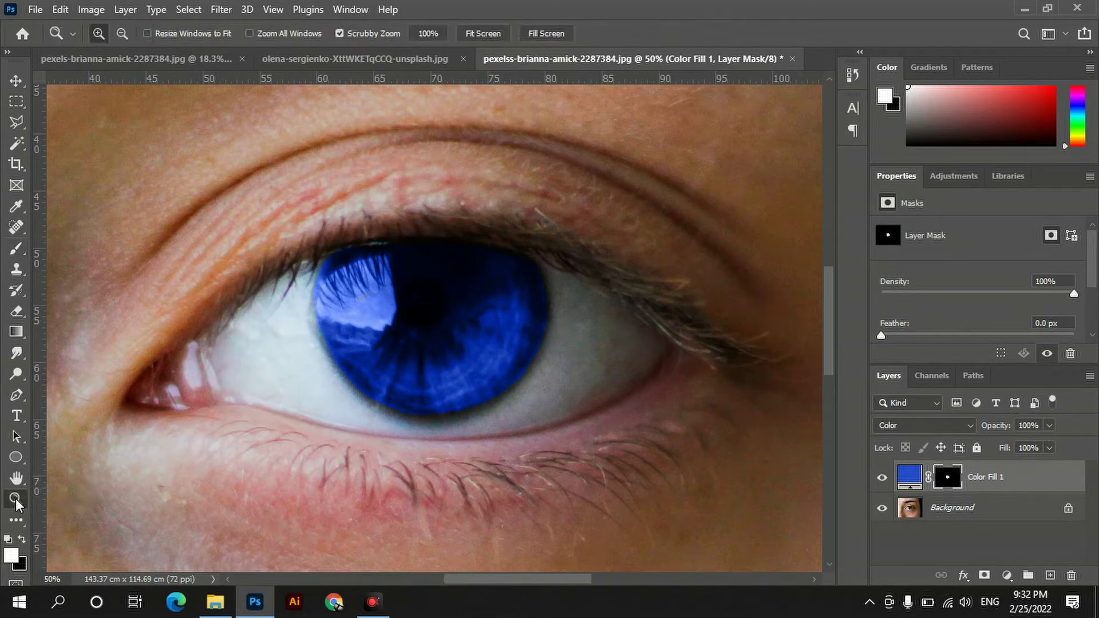
Change Color Fill 1's colour from red to medium blue #2775d6.
left_click(482, 33)
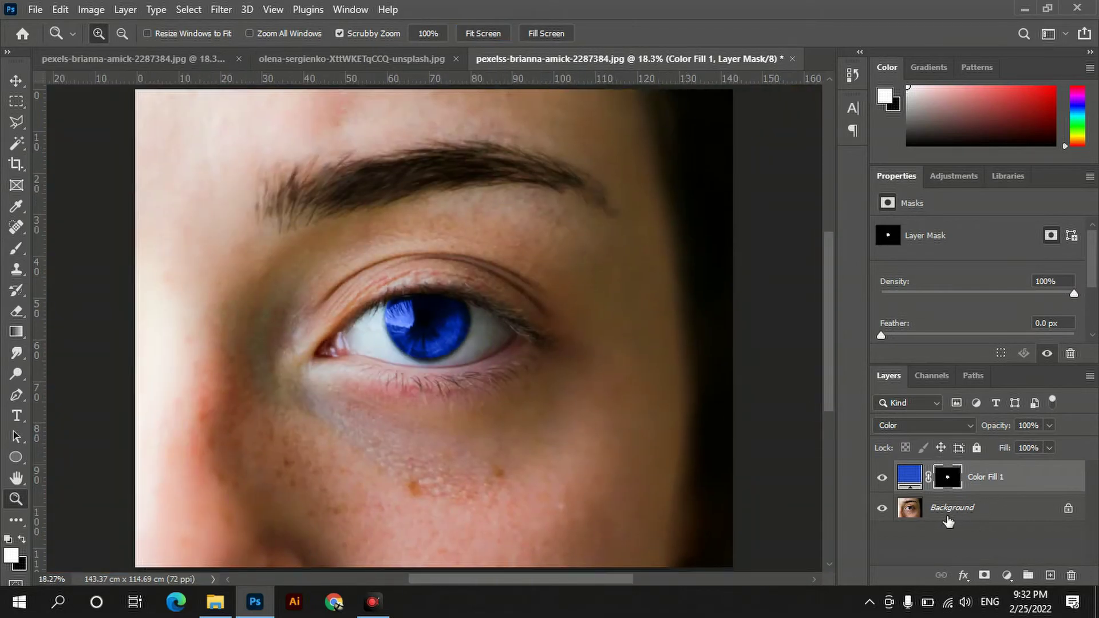
double_click(911, 477)
double_click(919, 489)
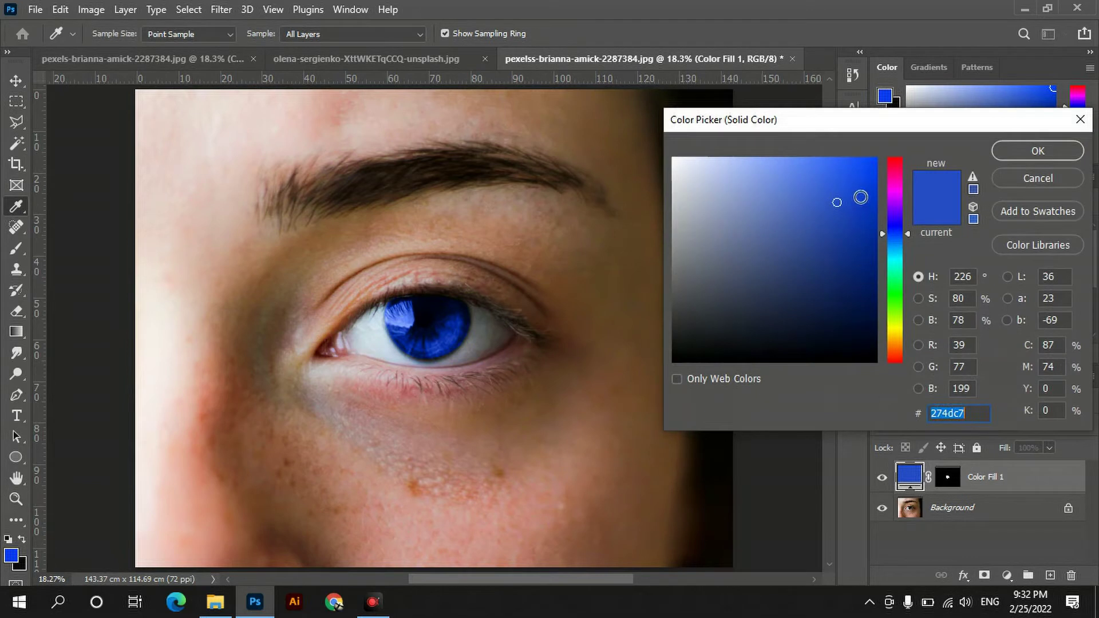
left_click_drag(883, 234, 895, 376)
left_click_drag(838, 203, 856, 190)
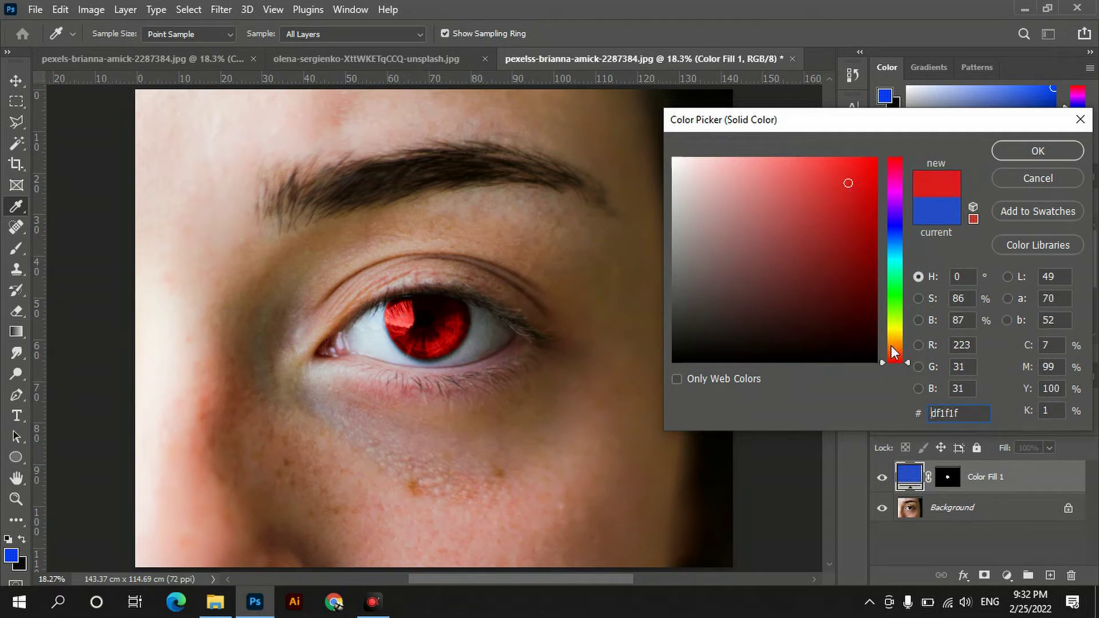
mouse_move(883, 360)
left_mouse_down()
mouse_move(891, 227)
mouse_move(894, 238)
left_mouse_up()
left_click_drag(894, 237, 895, 231)
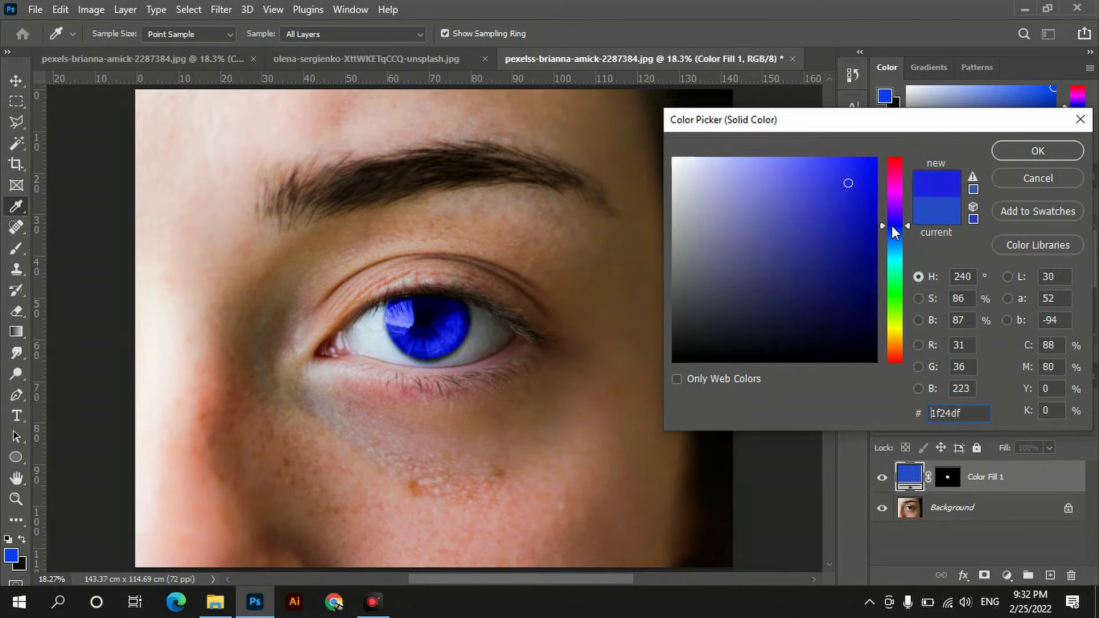
left_click_drag(818, 205, 792, 196)
left_click_drag(889, 228, 881, 241)
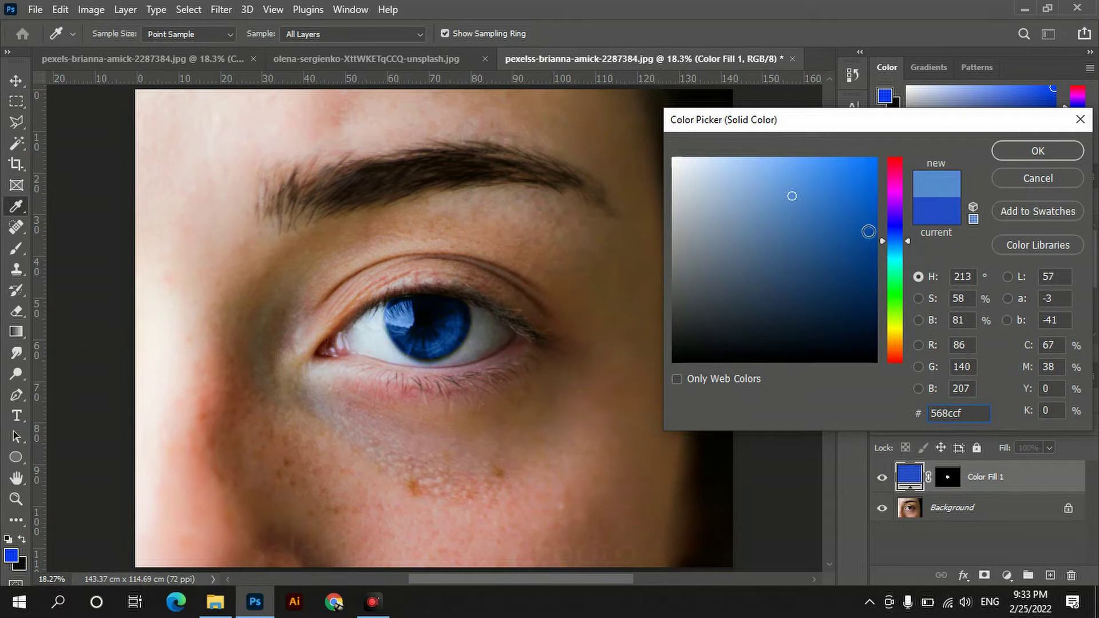
left_click(839, 190)
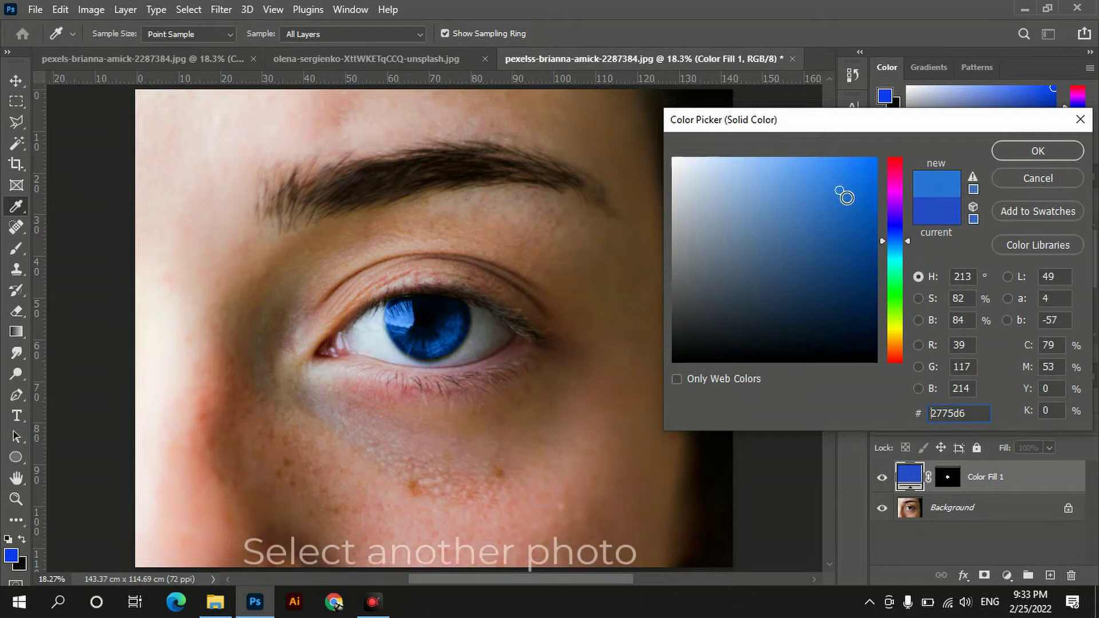
left_click(1037, 151)
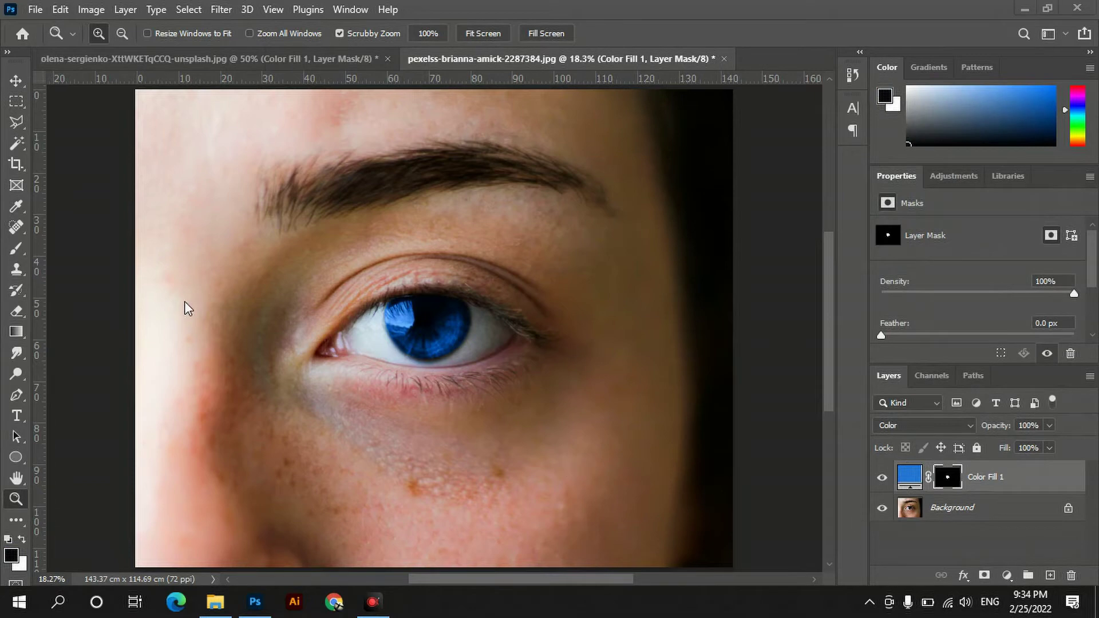
Open the red-haired woman's portrait olena-sergienko-XttWKETqCCQ-unsplashh.jpg.
left_click(36, 12)
left_click(54, 45)
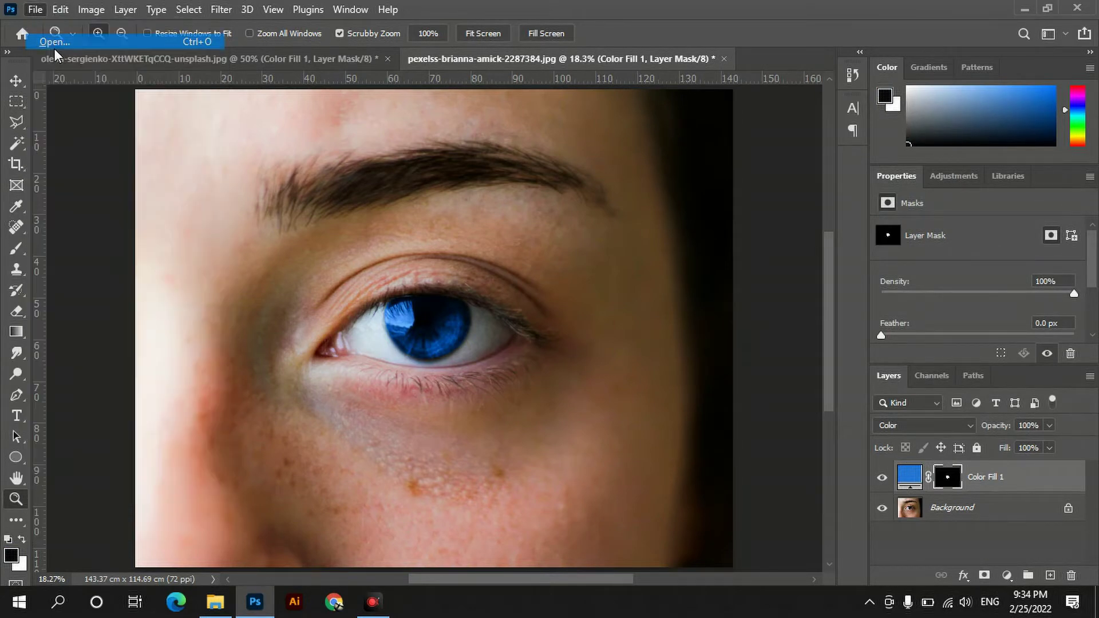
left_click(498, 262)
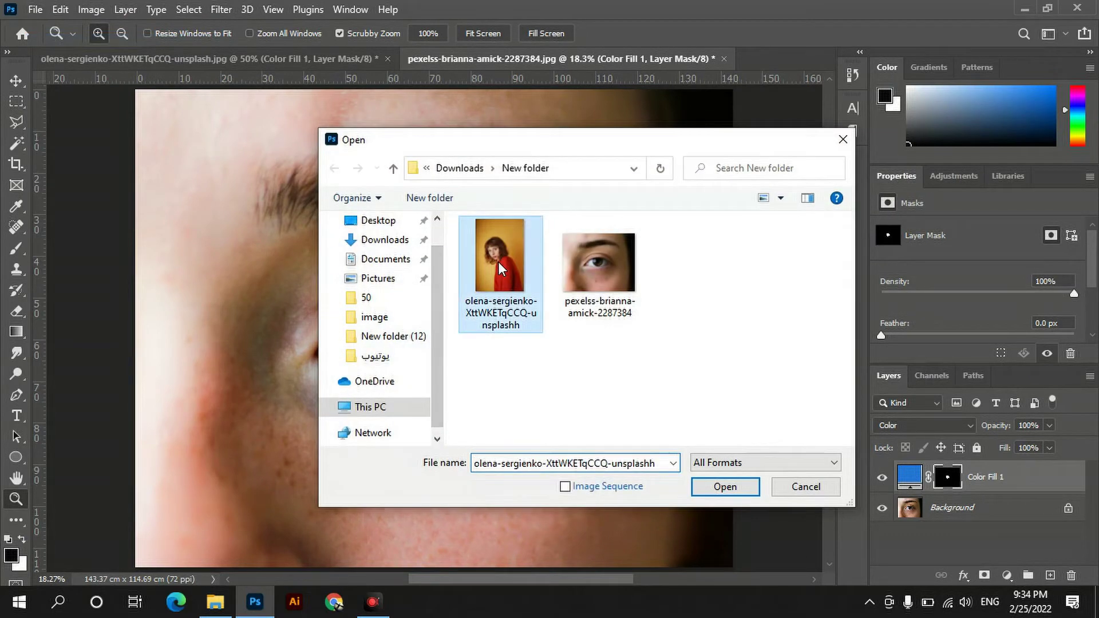
left_click(707, 490)
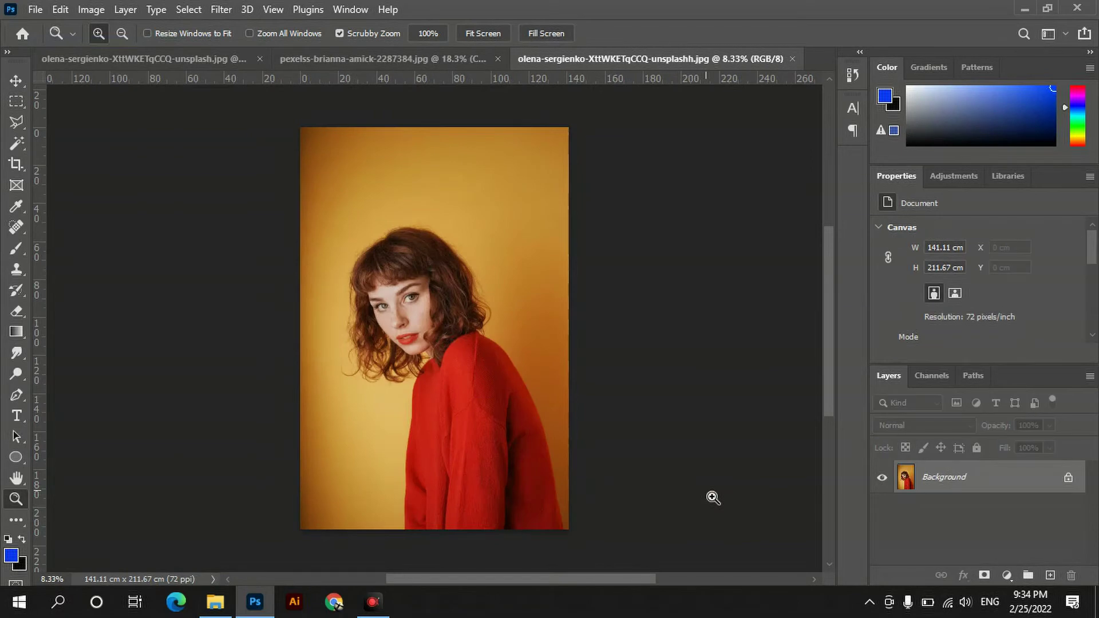
Zoom in to 50% on the woman's eyes.
left_click(404, 313)
left_click(404, 314)
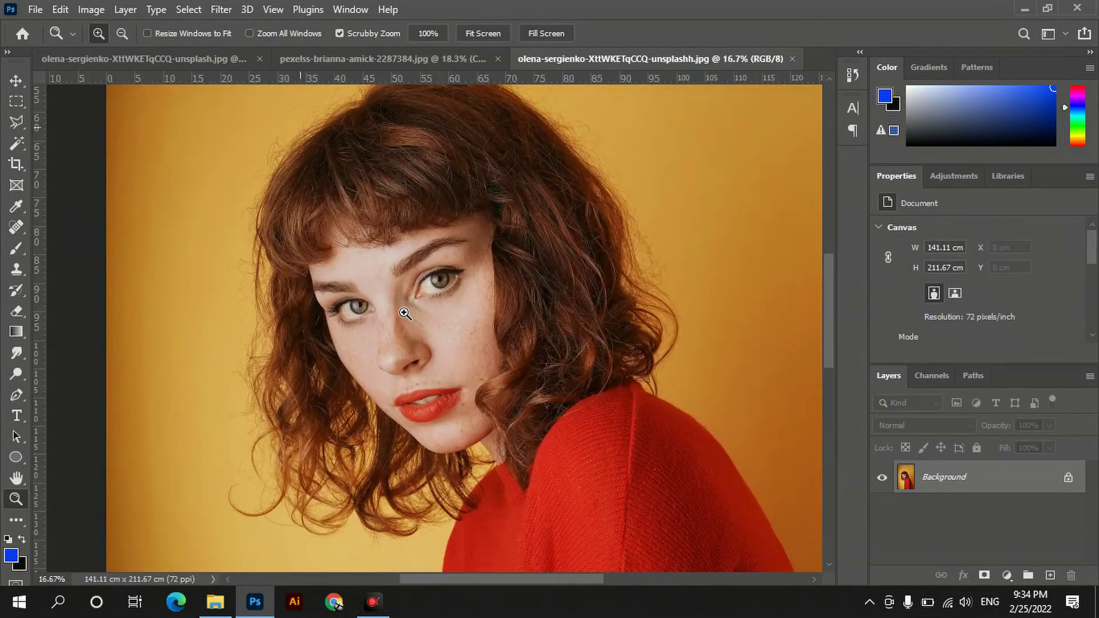
left_click(404, 313)
left_click(404, 313)
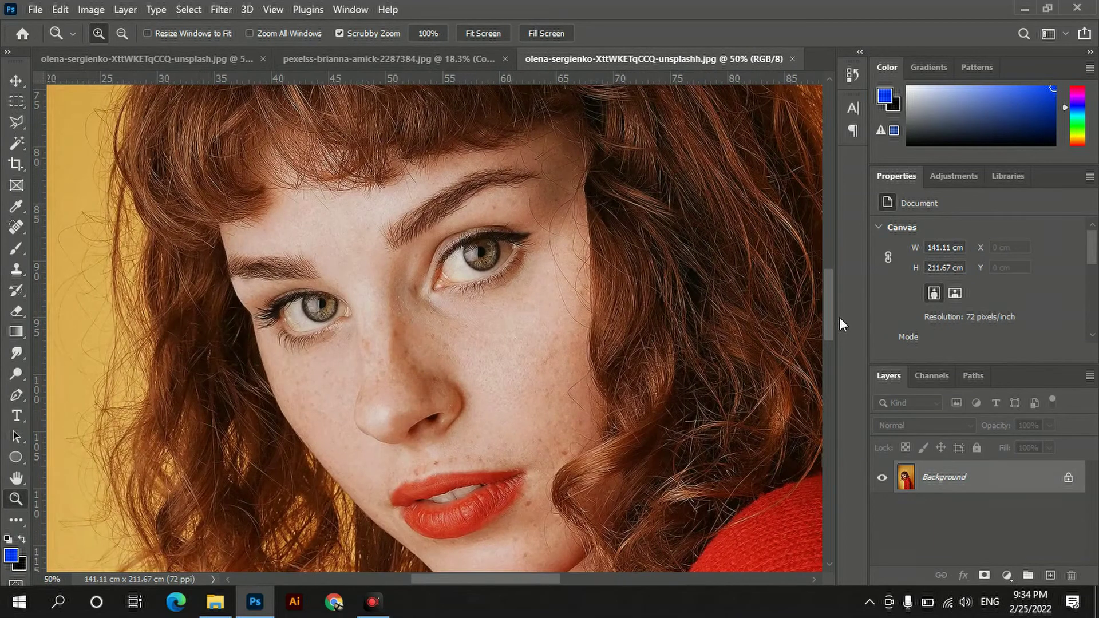
left_click_drag(829, 314, 830, 297)
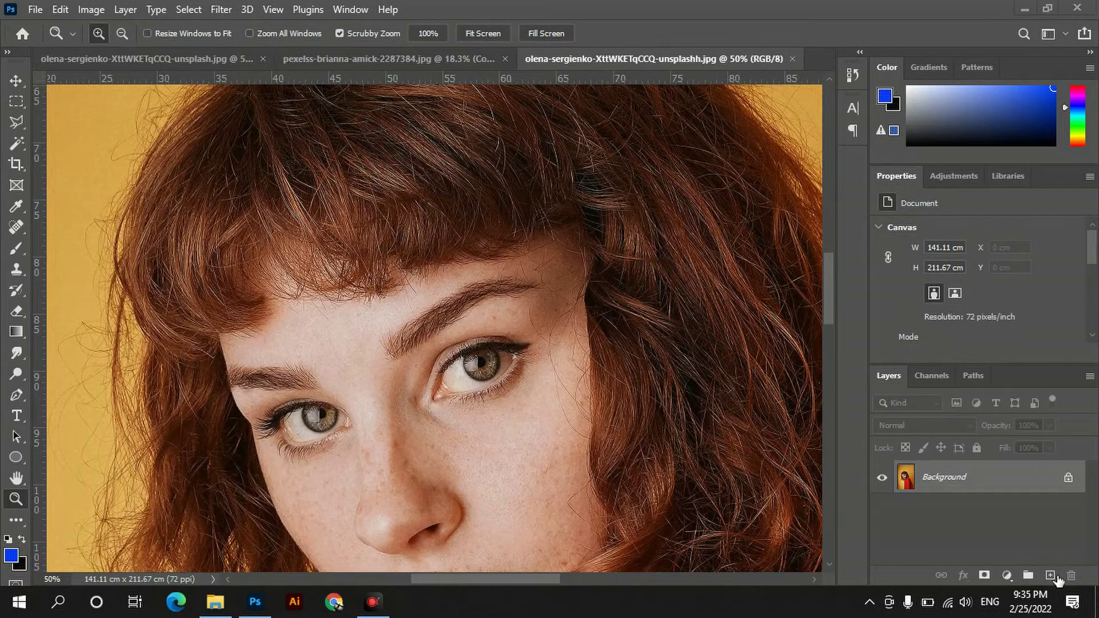
Add a new layer and a light blue Solid Color fill layer, #37b6f7.
left_click(1051, 576)
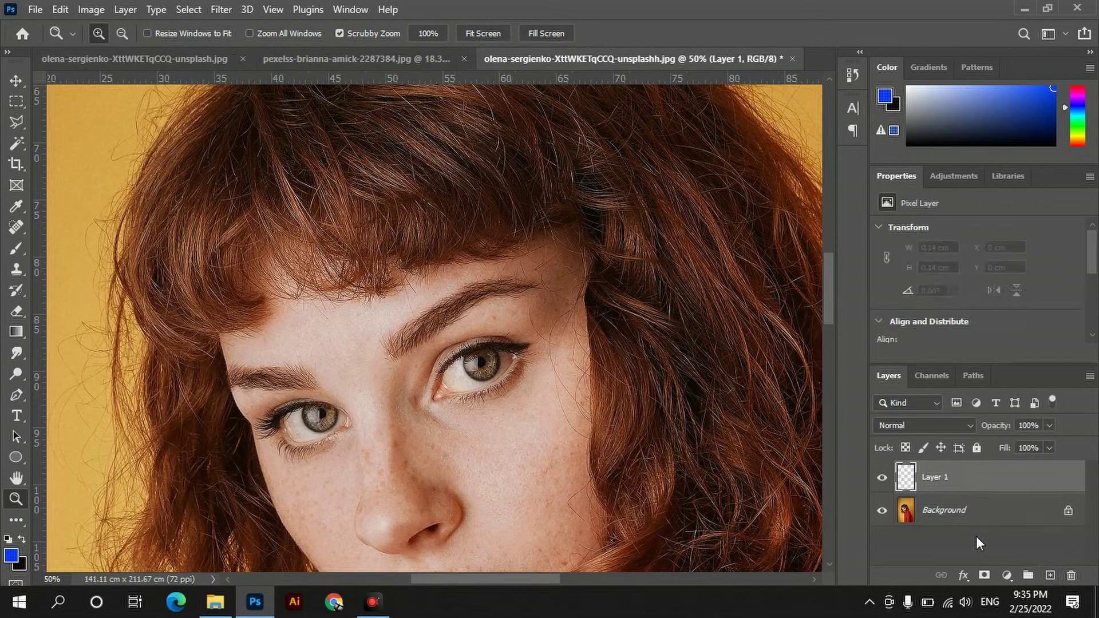
left_click(1007, 576)
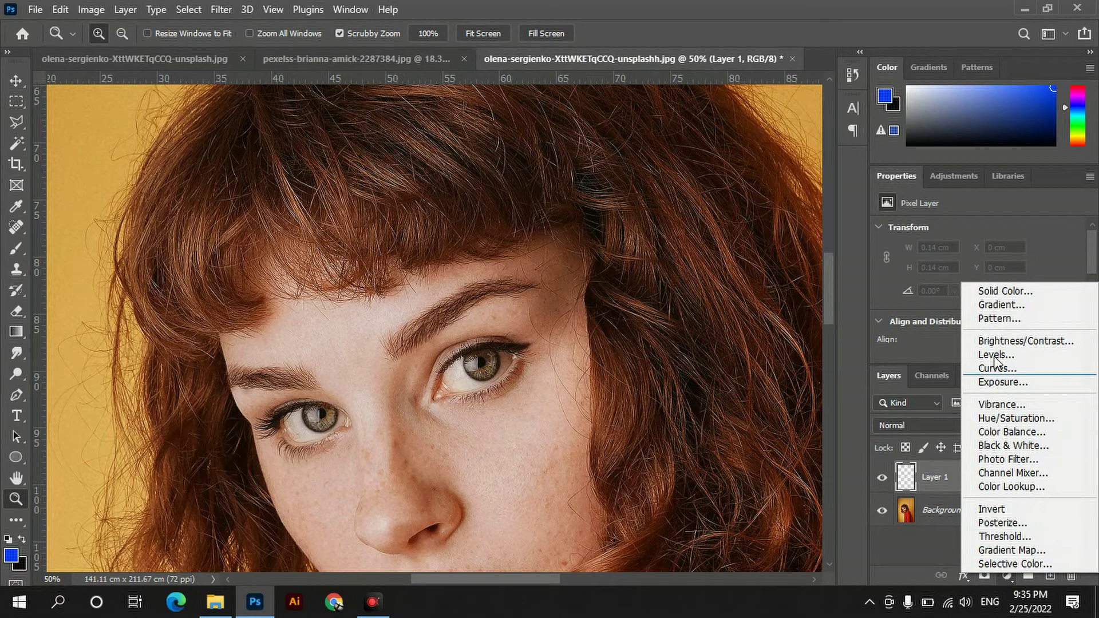
left_click(991, 291)
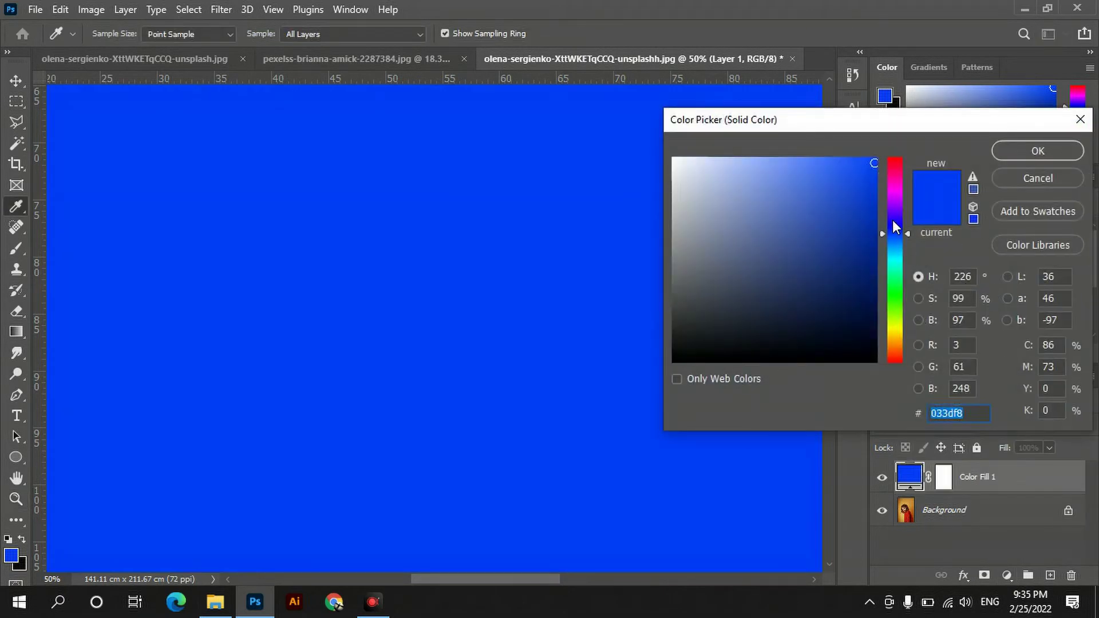
left_click(882, 251)
left_click(880, 249)
left_click(834, 165)
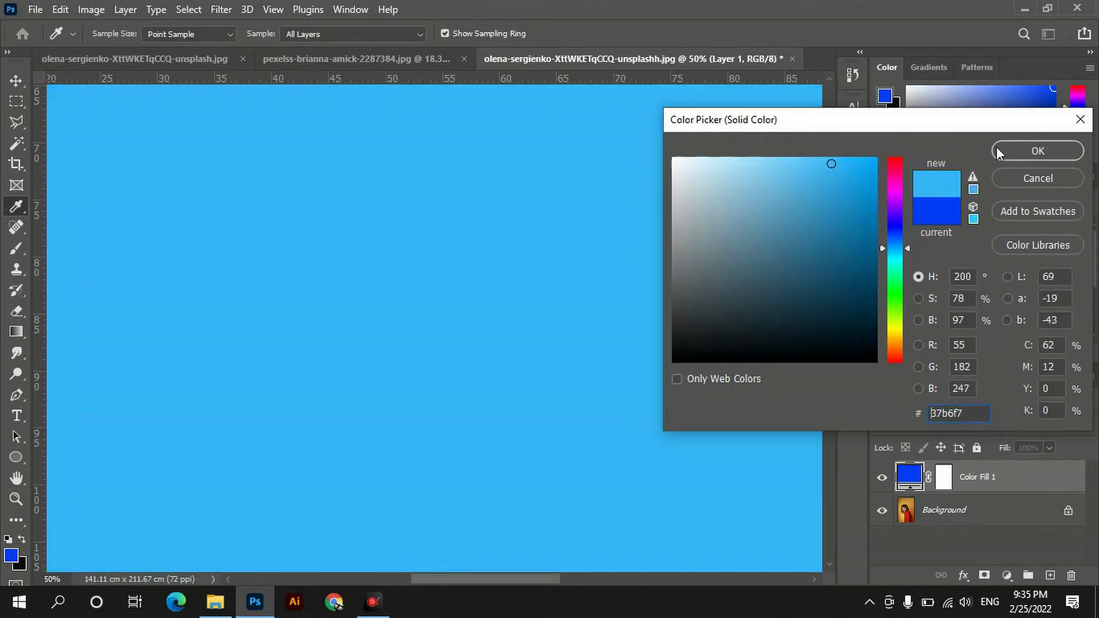
left_click(1019, 151)
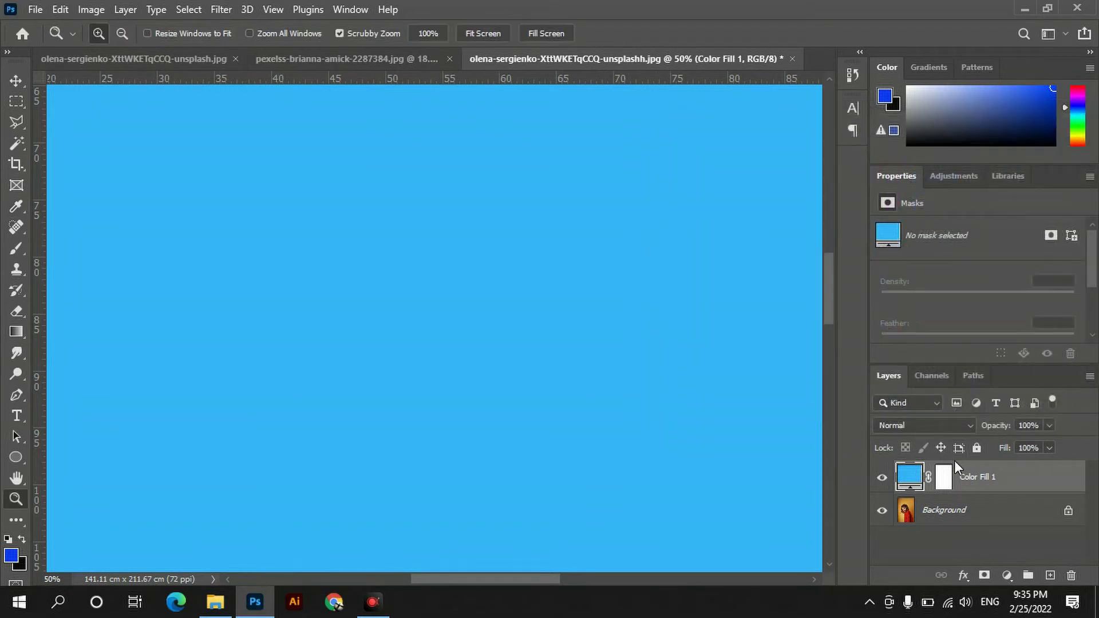
Invert the fill layer's mask to black so the blue is hidden.
left_click(945, 476)
right_click(945, 475)
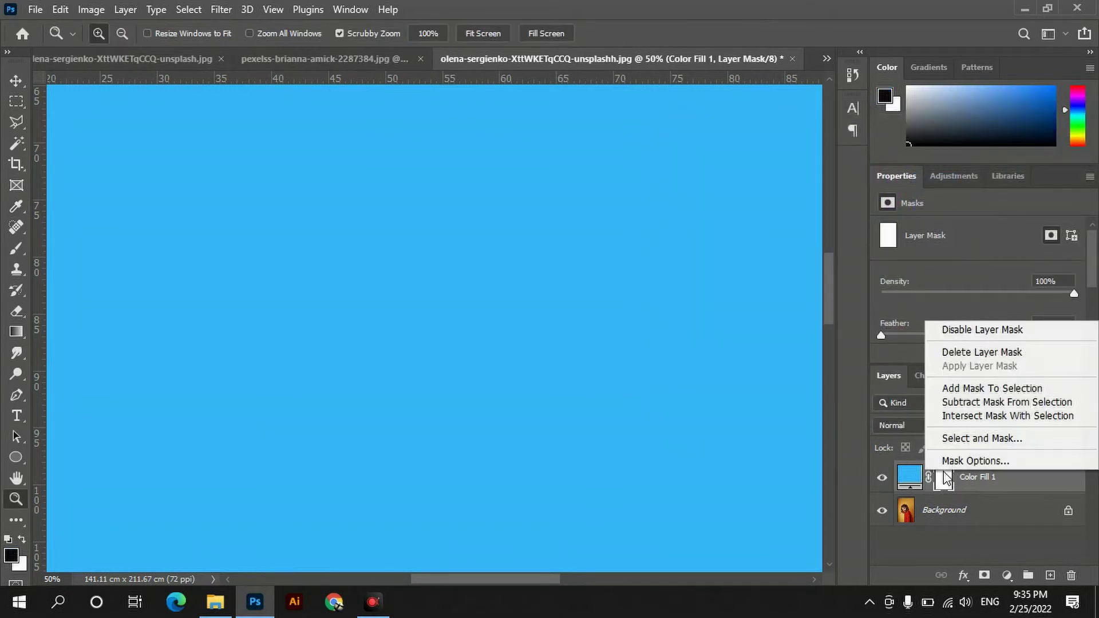
left_click(945, 484)
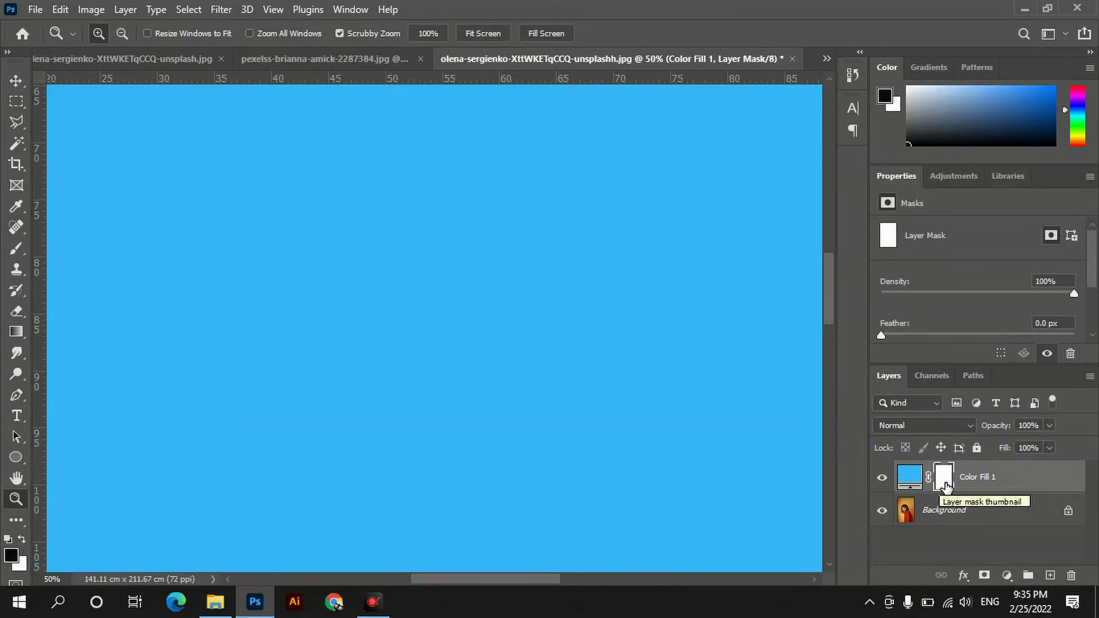
left_click_drag(946, 487, 948, 490)
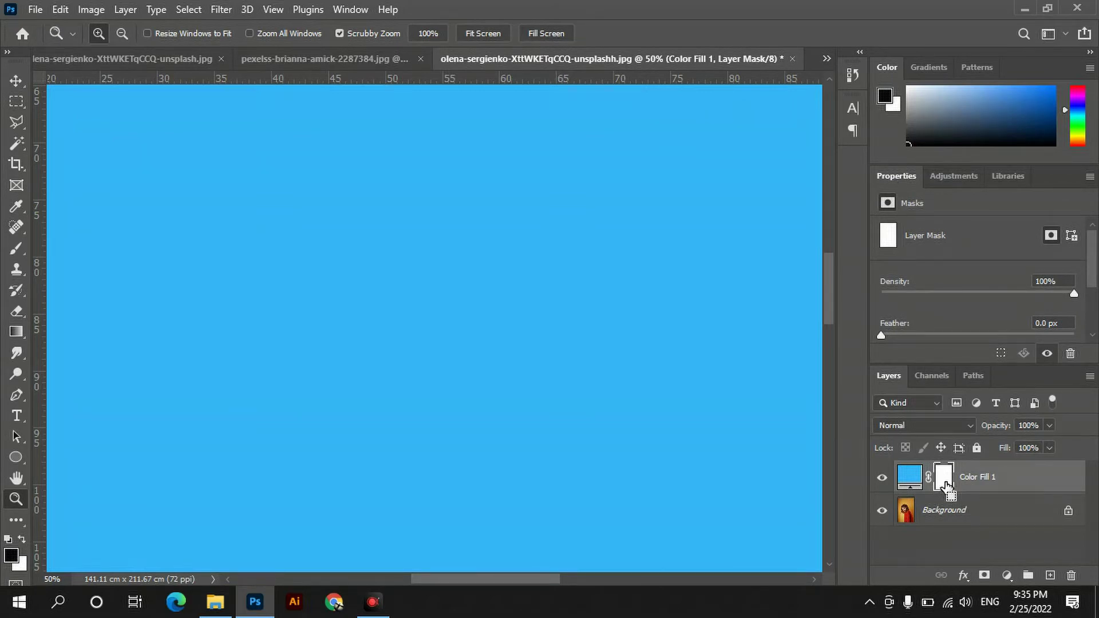
key("ctrl+i")
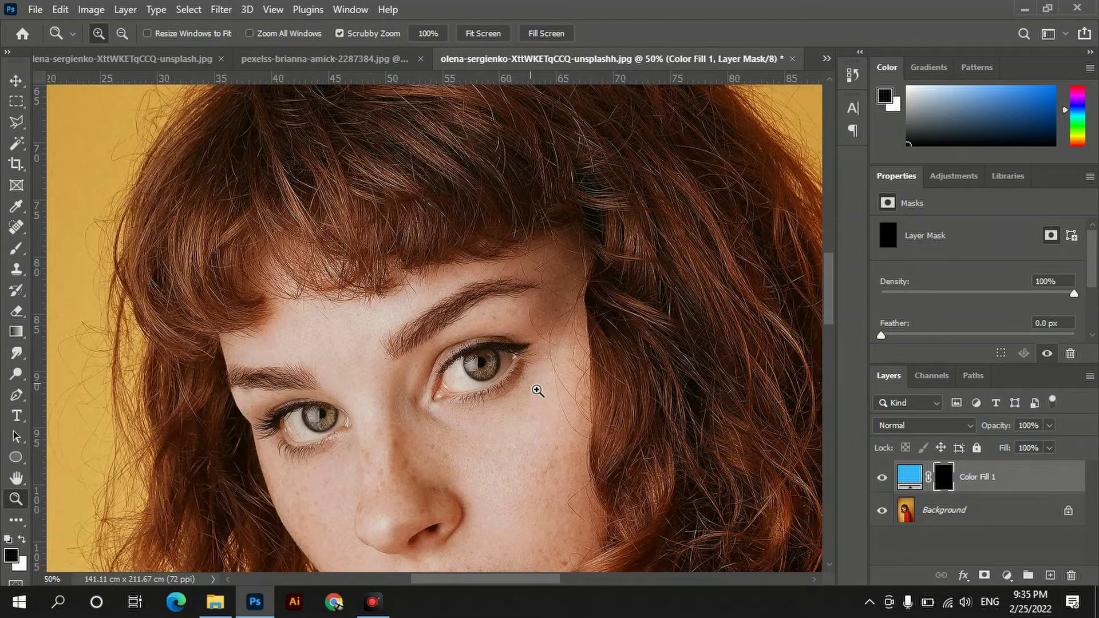
left_click(504, 385)
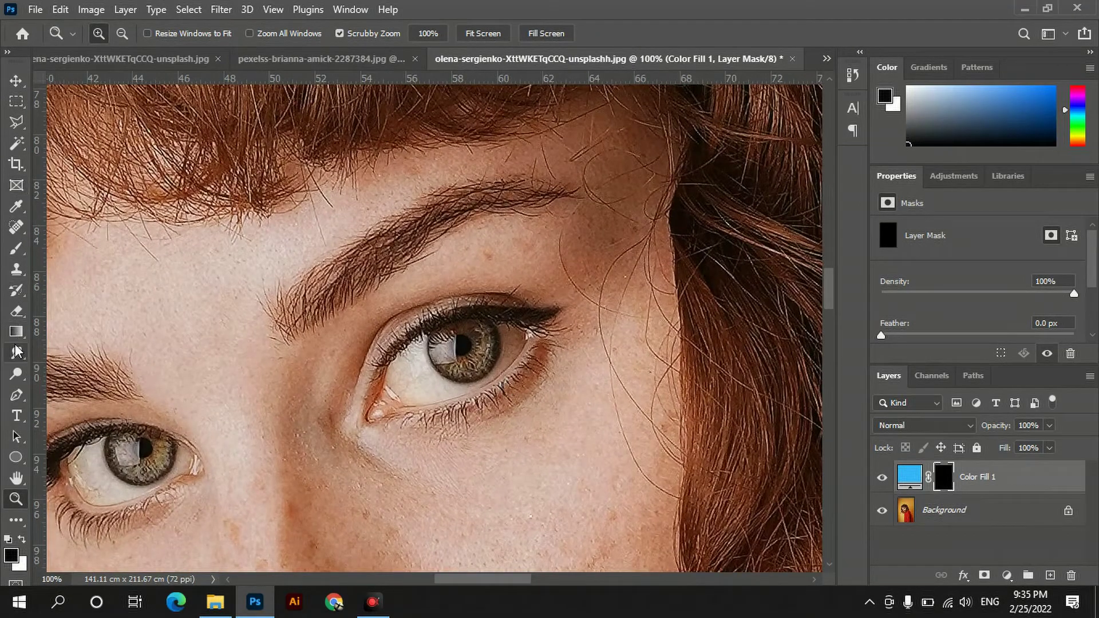
Set up a 37 px brush with white as the painting colour.
left_click(16, 249)
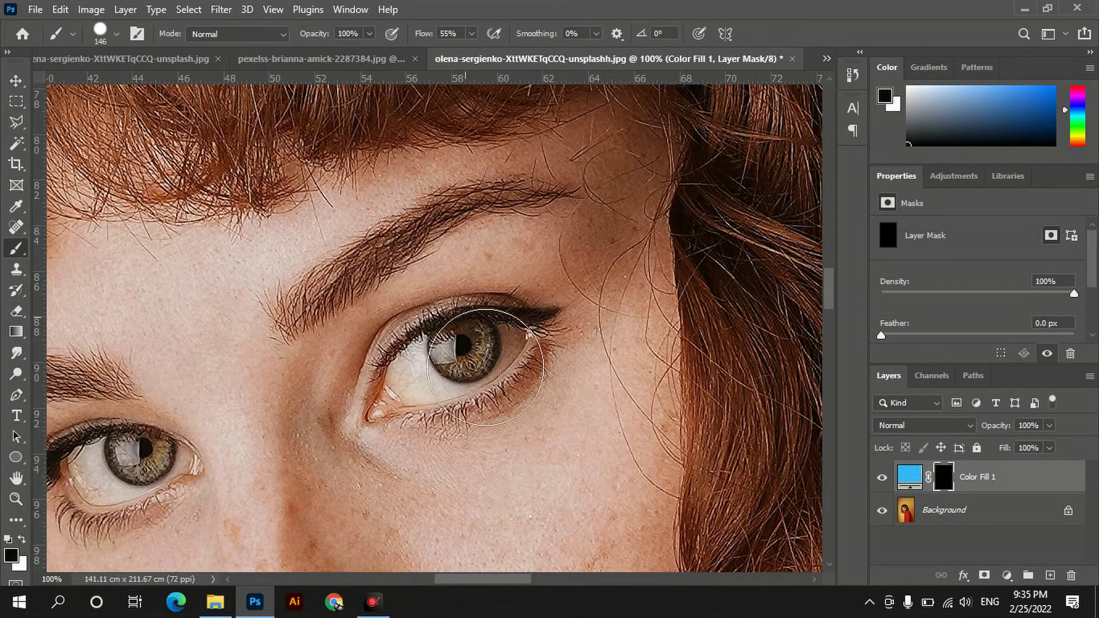
left_click(117, 34)
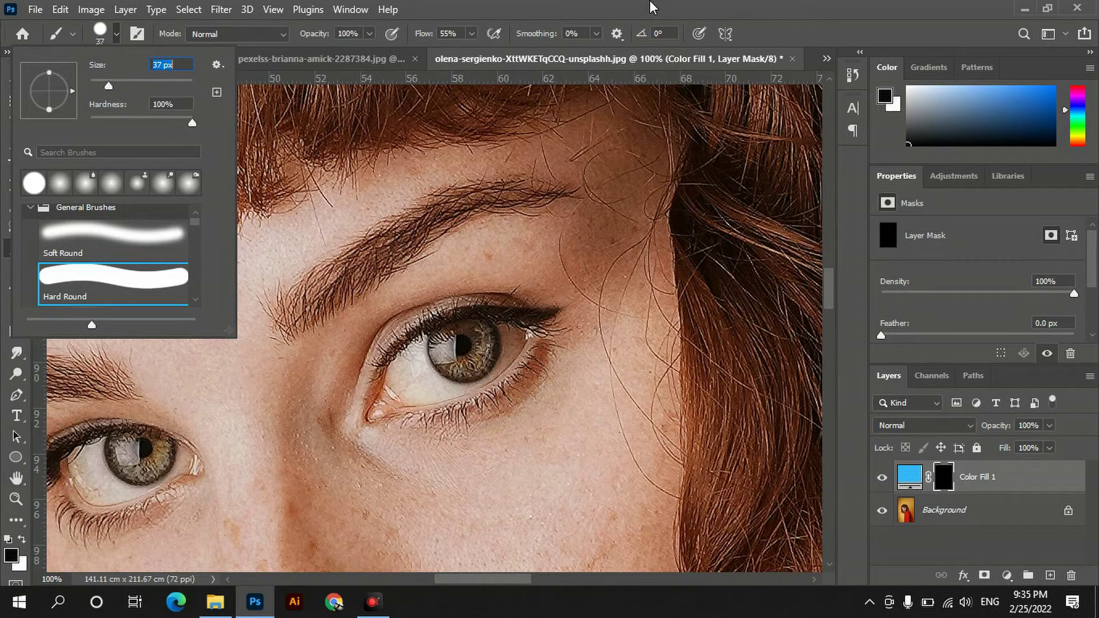
key("Return")
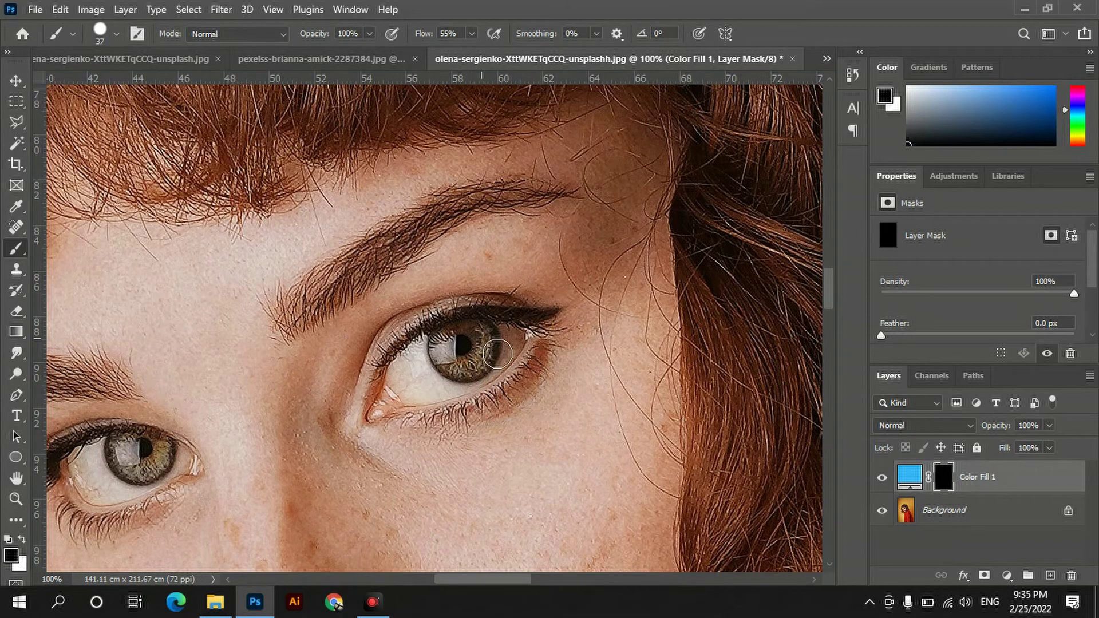
left_click(23, 542)
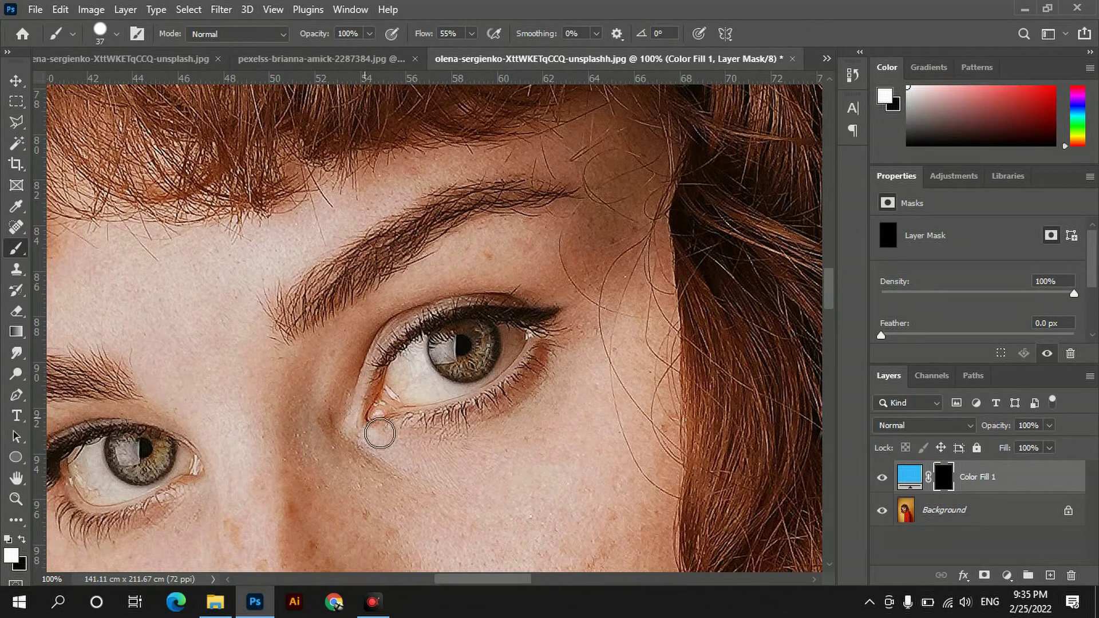
Test-paint blue over the upper iris, then undo the stroke.
left_click_drag(471, 344, 486, 337)
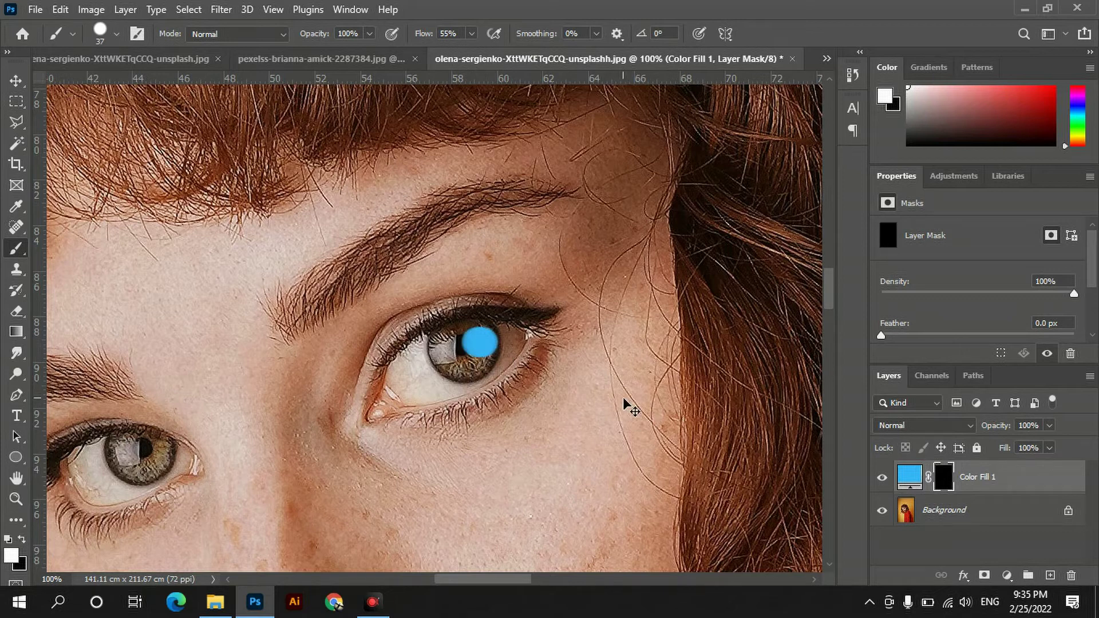
key("ctrl+z")
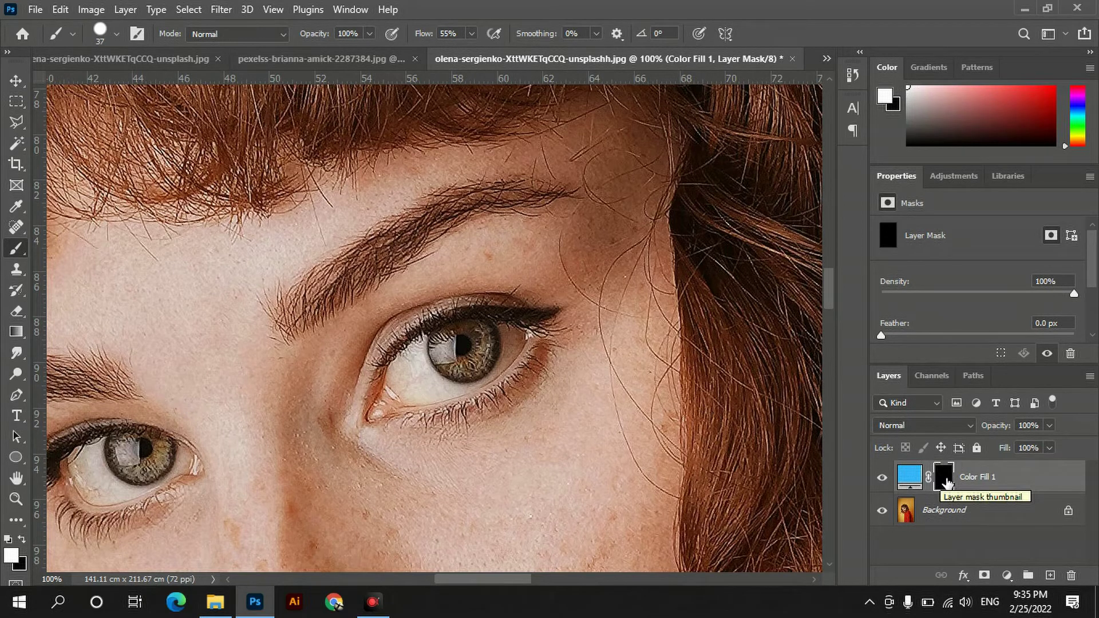
left_click(962, 424)
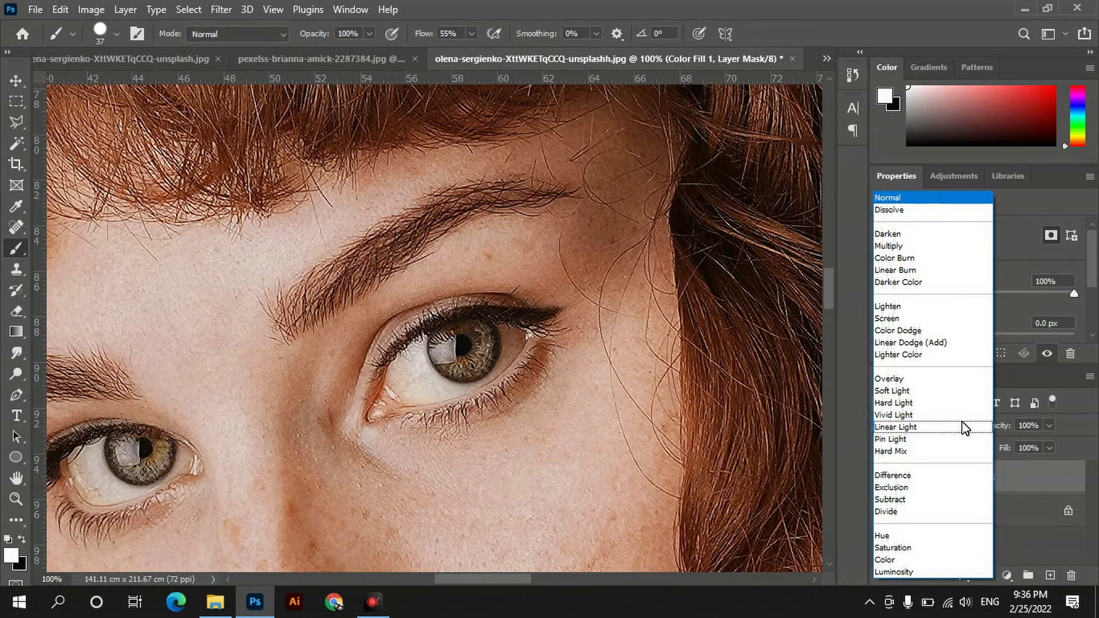
Blend Color Fill 1 in Color mode and paint blue over both irises, leaving pupils dark.
left_click(887, 560)
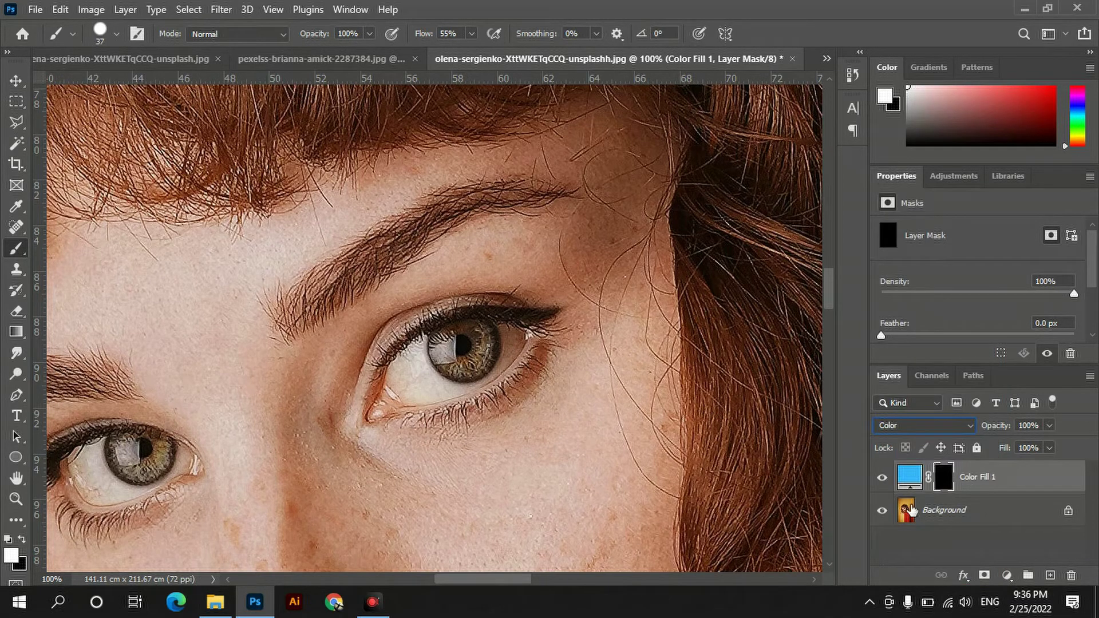
mouse_move(478, 341)
left_mouse_down()
mouse_move(487, 359)
mouse_move(501, 357)
mouse_move(496, 370)
mouse_move(459, 365)
left_mouse_up()
mouse_move(480, 348)
left_mouse_down()
mouse_move(460, 360)
mouse_move(487, 367)
left_mouse_up()
left_click_drag(494, 578, 456, 578)
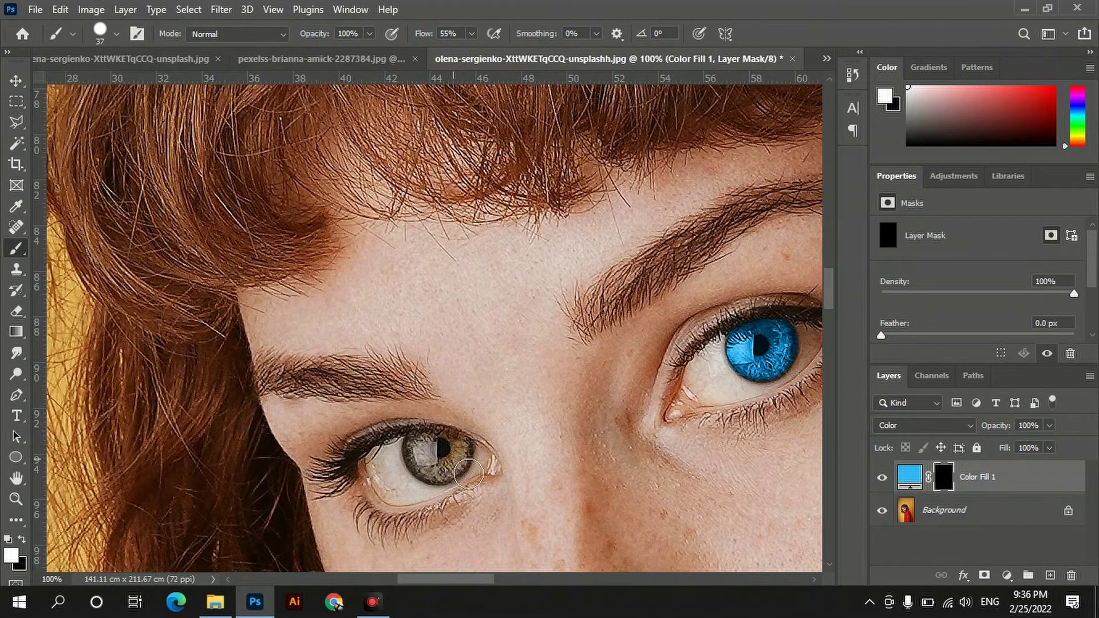
mouse_move(458, 458)
left_mouse_down()
mouse_move(454, 475)
mouse_move(437, 474)
mouse_move(468, 474)
mouse_move(443, 460)
left_mouse_up()
left_click(18, 499)
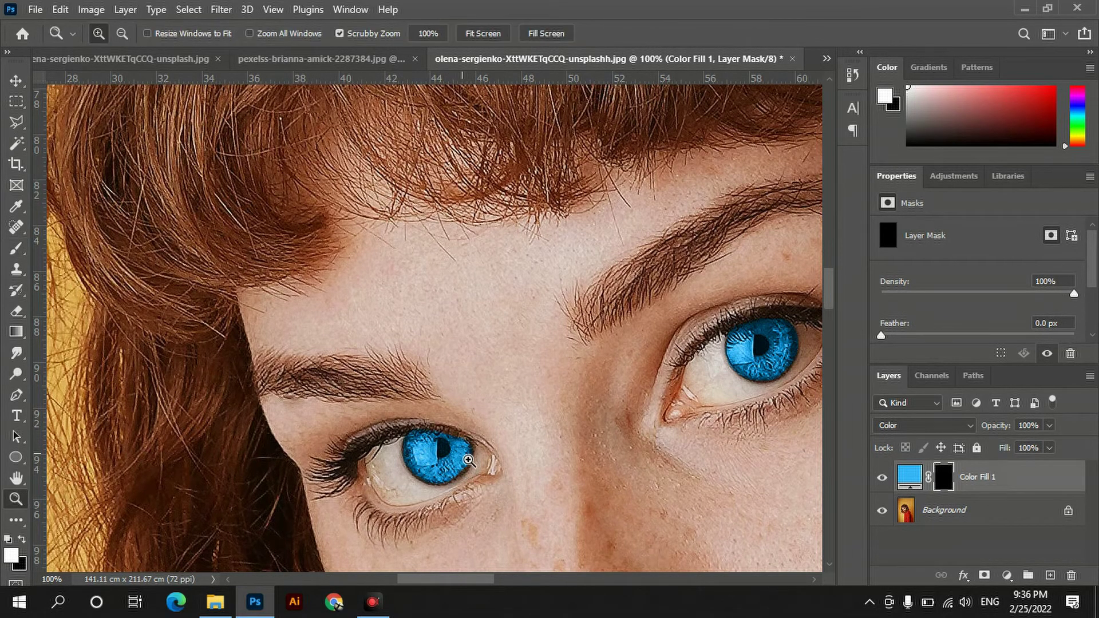
At 200% zoom, paint the iris edges on the mask with a 15 px brush.
left_click(468, 460)
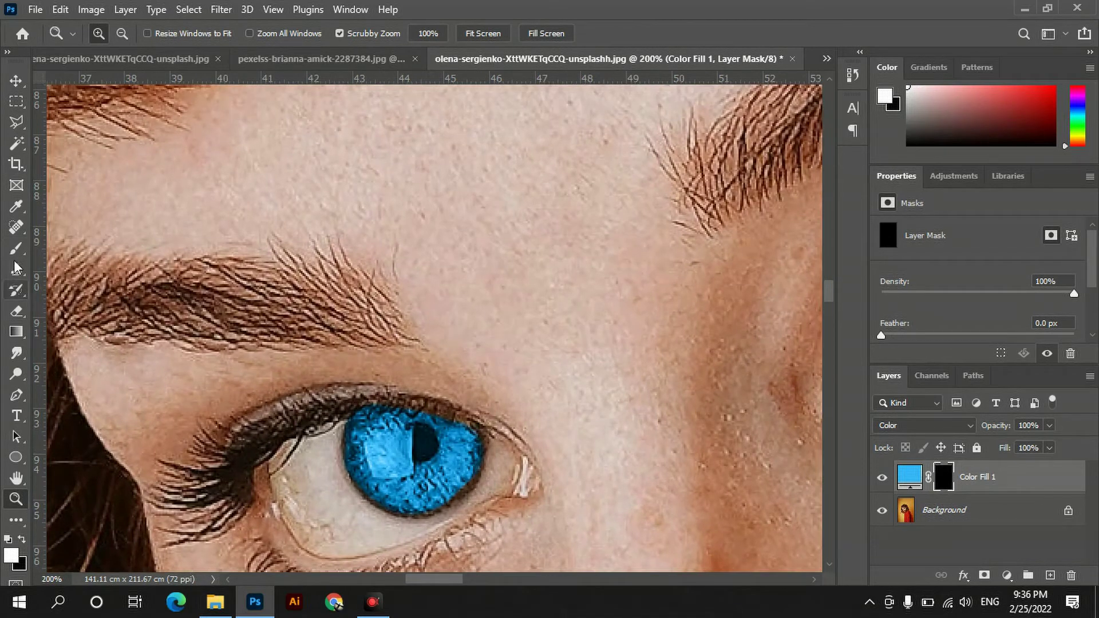
left_click(16, 249)
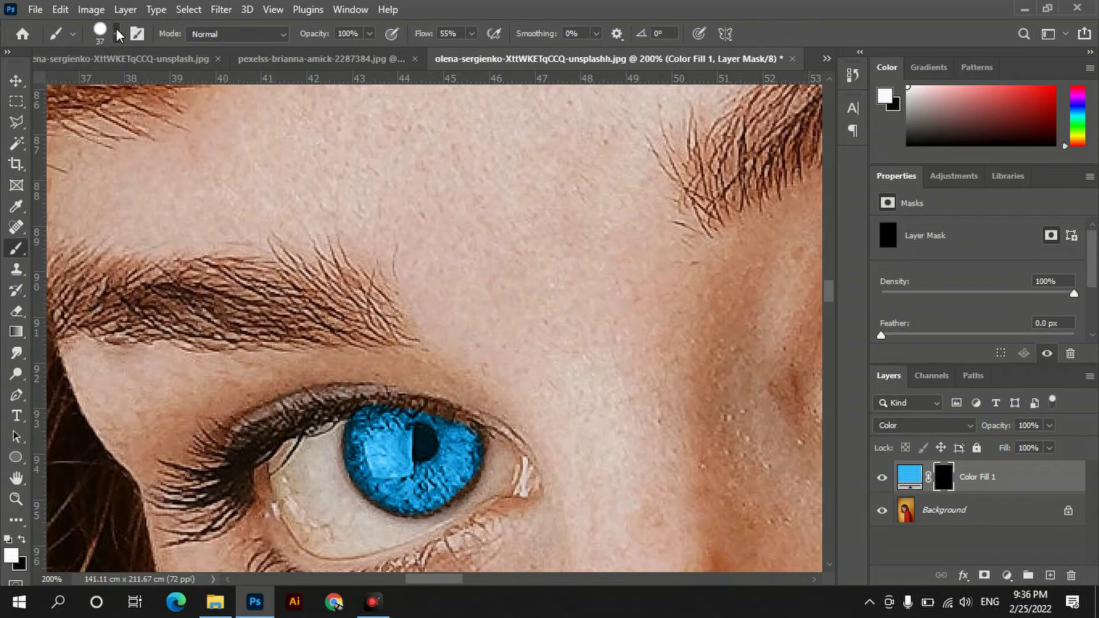
left_click(117, 34)
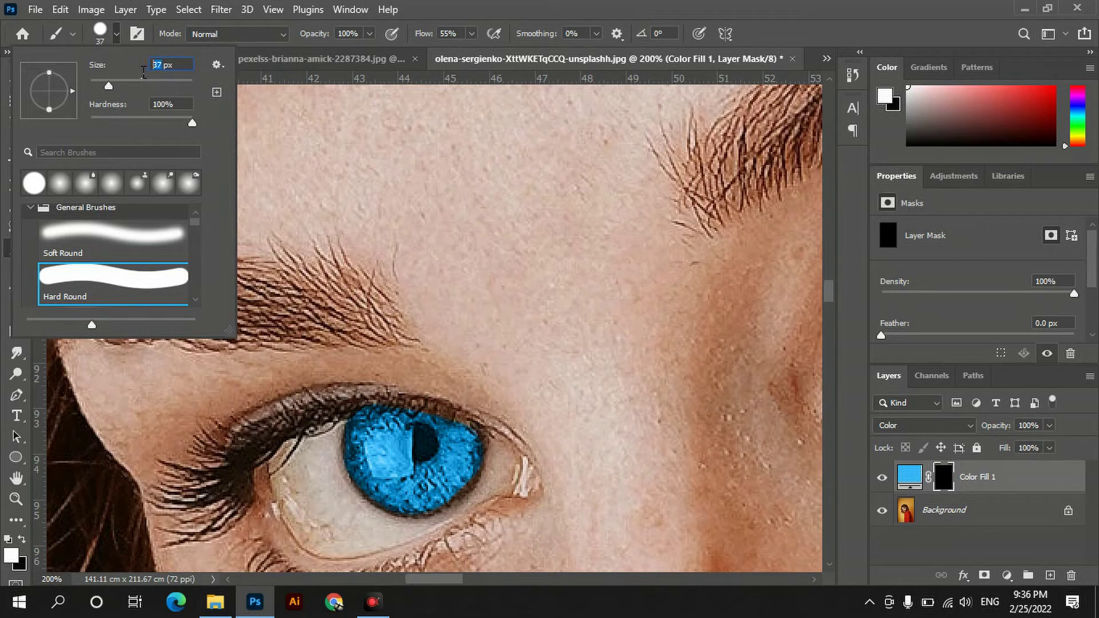
type("15")
key("Return")
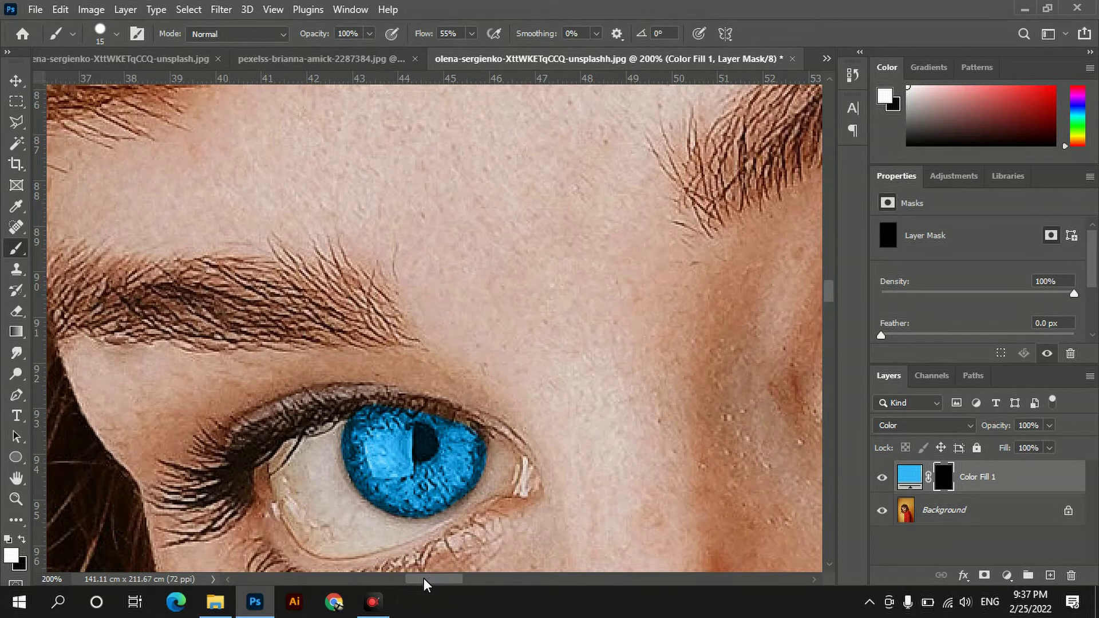
left_click_drag(424, 579, 472, 577)
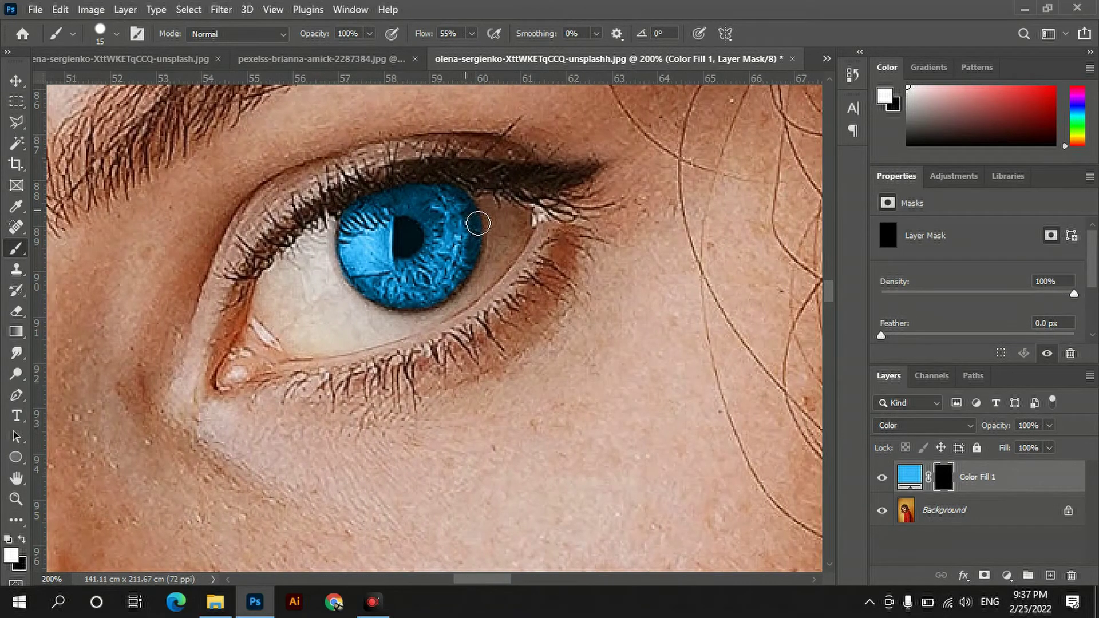
mouse_move(482, 233)
left_mouse_down()
mouse_move(480, 272)
mouse_move(446, 308)
mouse_move(410, 311)
mouse_move(375, 283)
left_mouse_up()
Fit the portrait to screen, zoom to 50% on both eyes, and select Color Fill 1's colour.
left_click(17, 499)
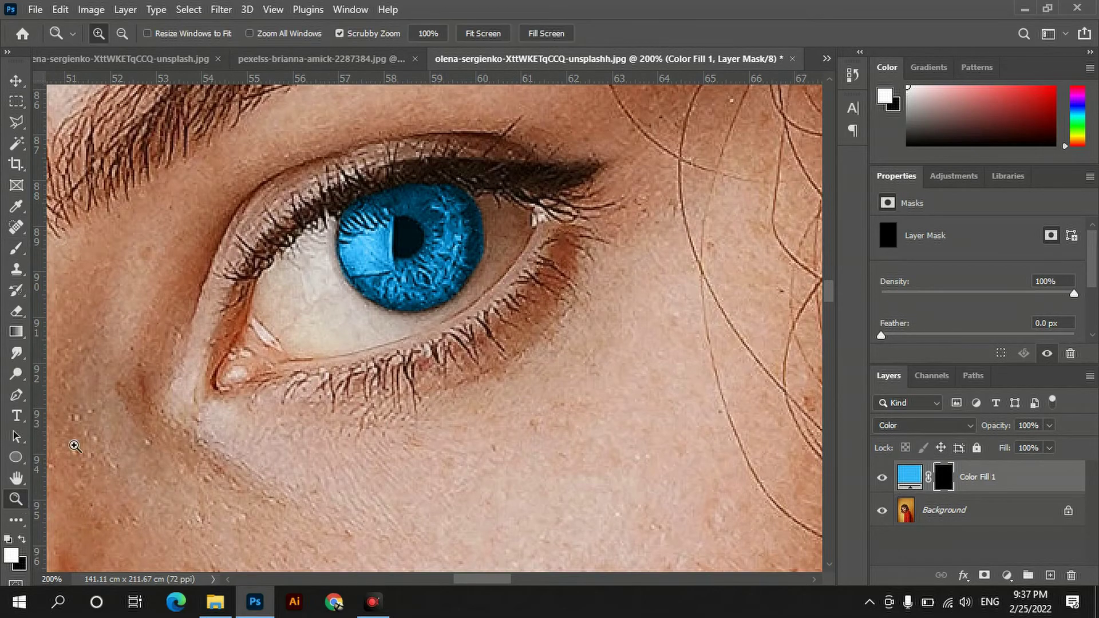
left_click(493, 36)
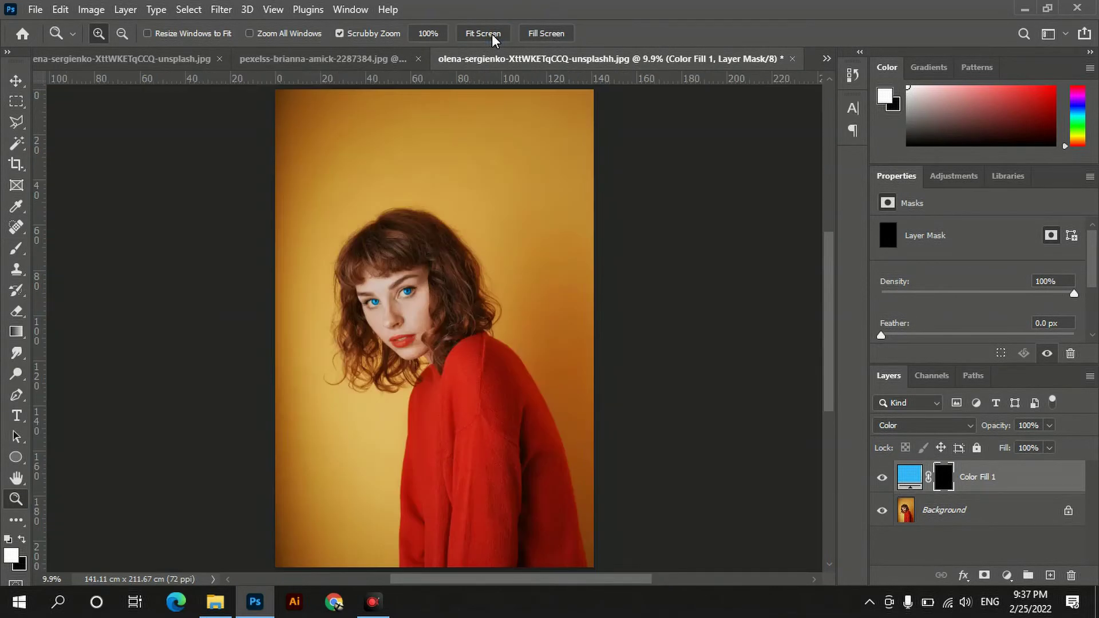
left_click(394, 302)
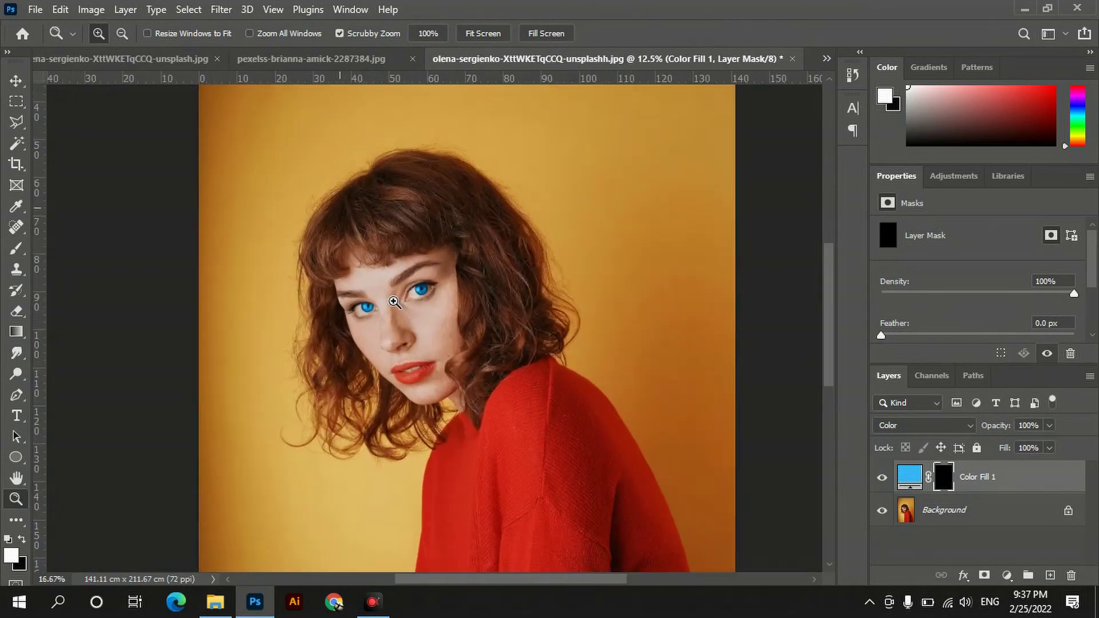
left_click(394, 302)
left_click(395, 301)
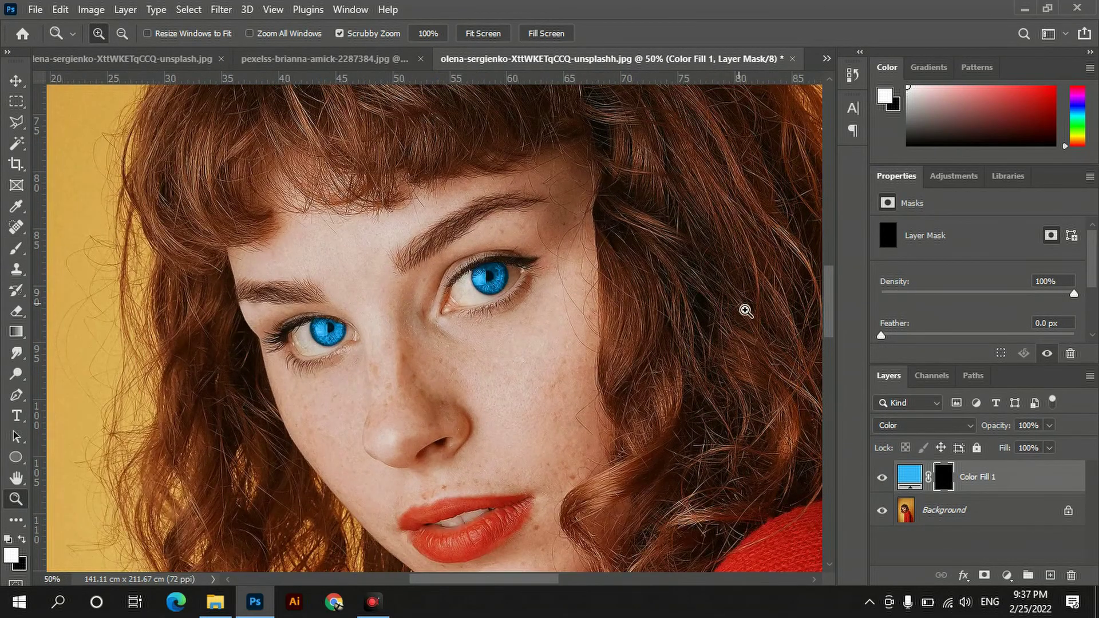
left_click_drag(831, 306, 831, 303)
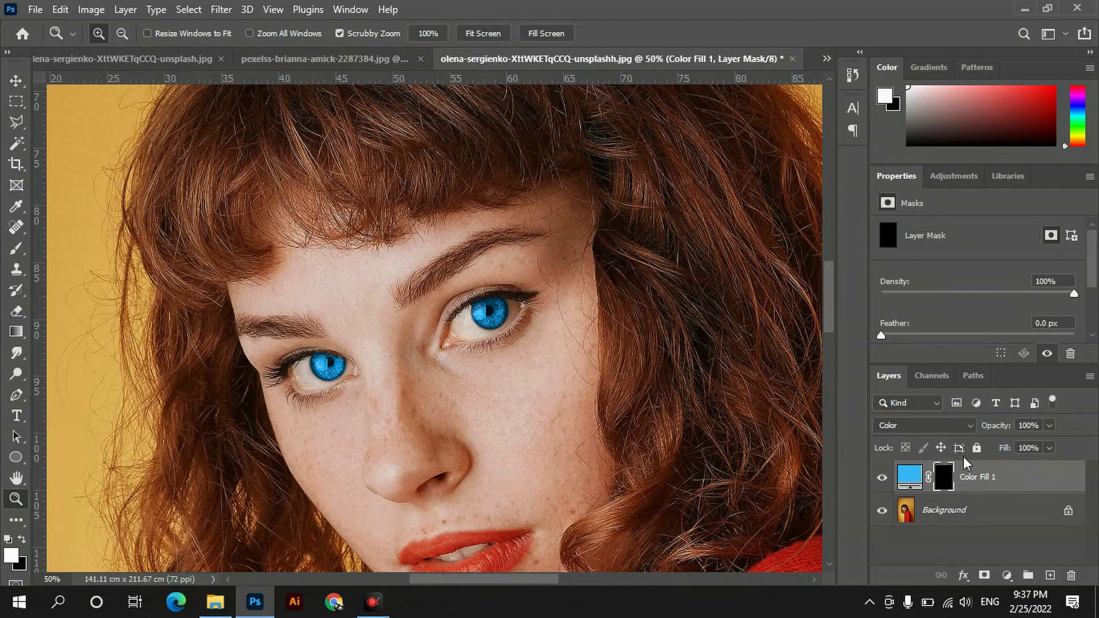
left_click(920, 486)
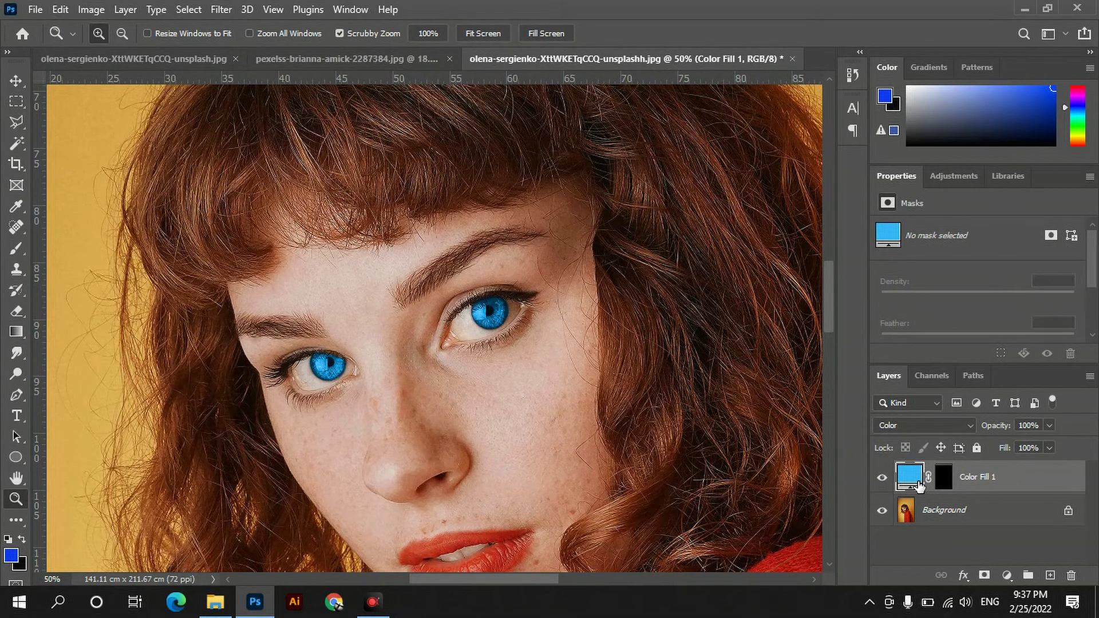
In Color Fill 1's Color Picker, try cyan and green hues, then settle on sky blue #74bcea.
double_click(919, 487)
left_click_drag(833, 176, 818, 186)
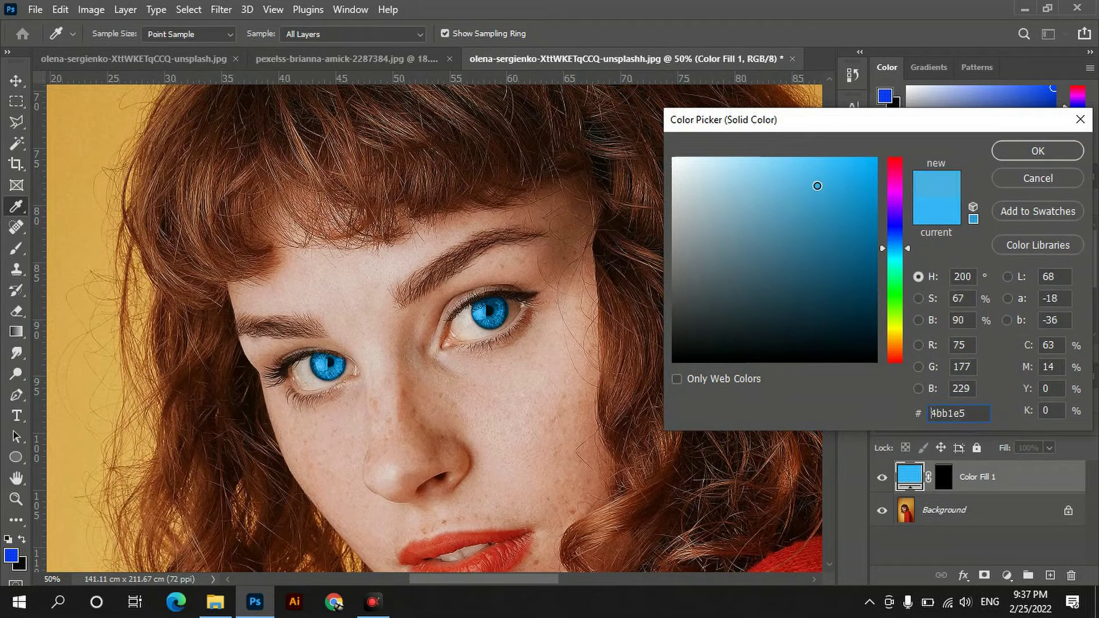
left_click(776, 170)
left_click(784, 182)
left_click_drag(886, 249, 885, 291)
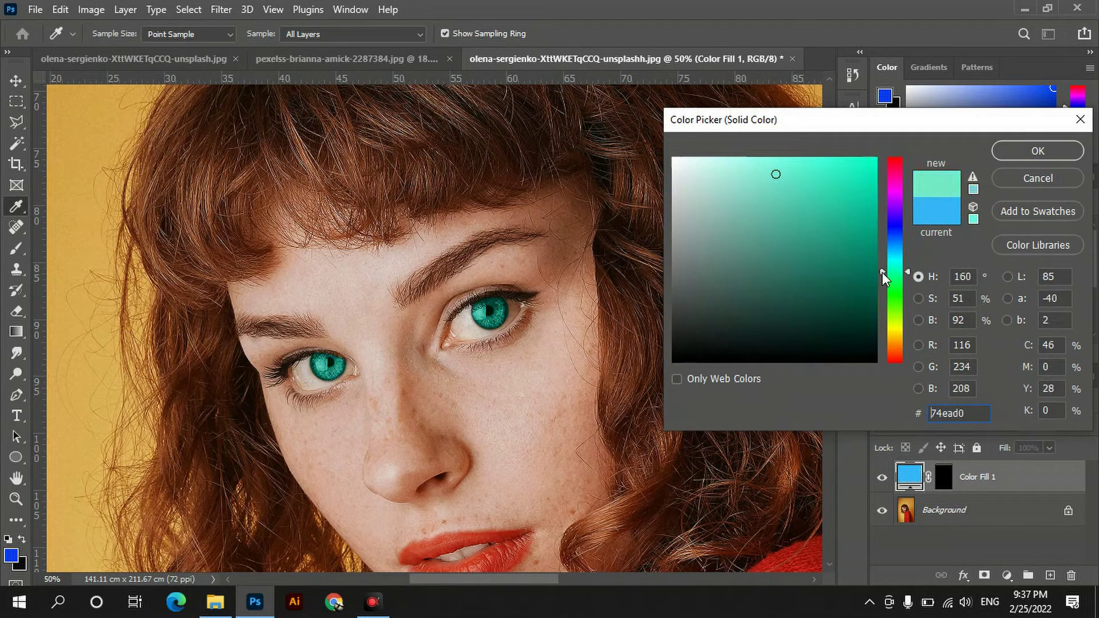
mouse_move(883, 284)
left_mouse_down()
mouse_move(881, 353)
mouse_move(891, 170)
mouse_move(891, 258)
left_mouse_up()
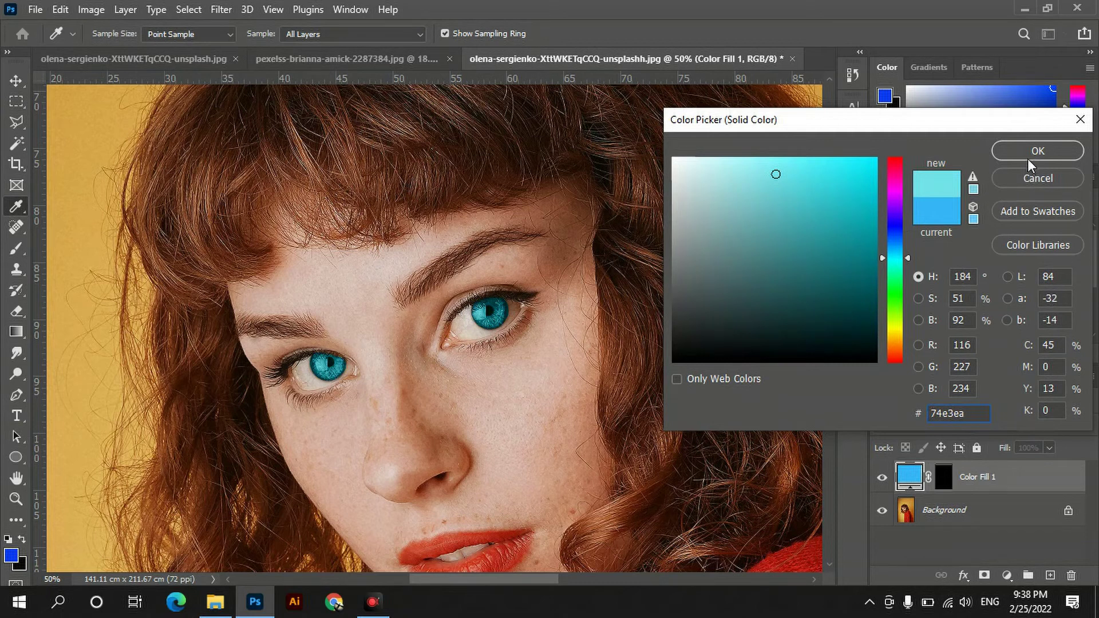
left_click(892, 246)
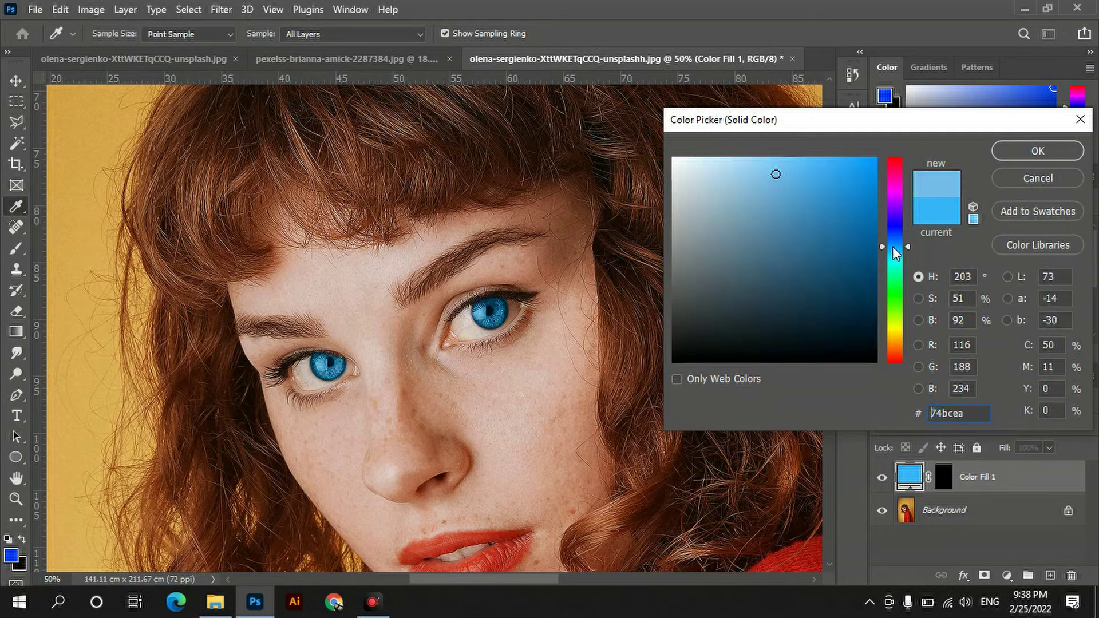
left_click(1021, 152)
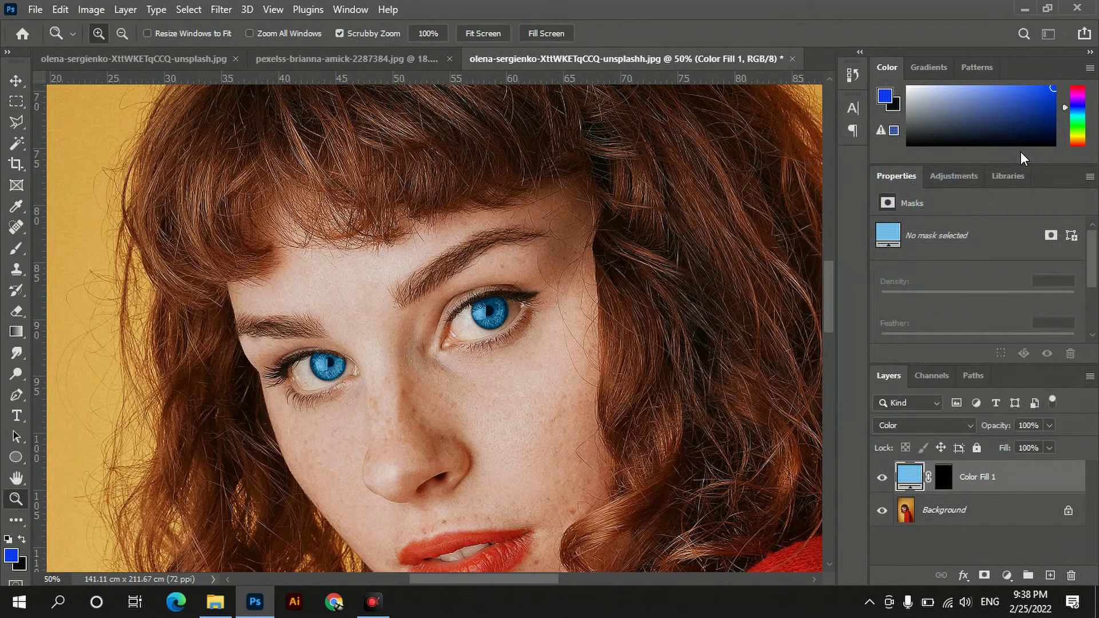
Hide Color Fill 1, add a Color Balance adjustment layer, and undo a stray layer duplicate.
left_click(882, 477)
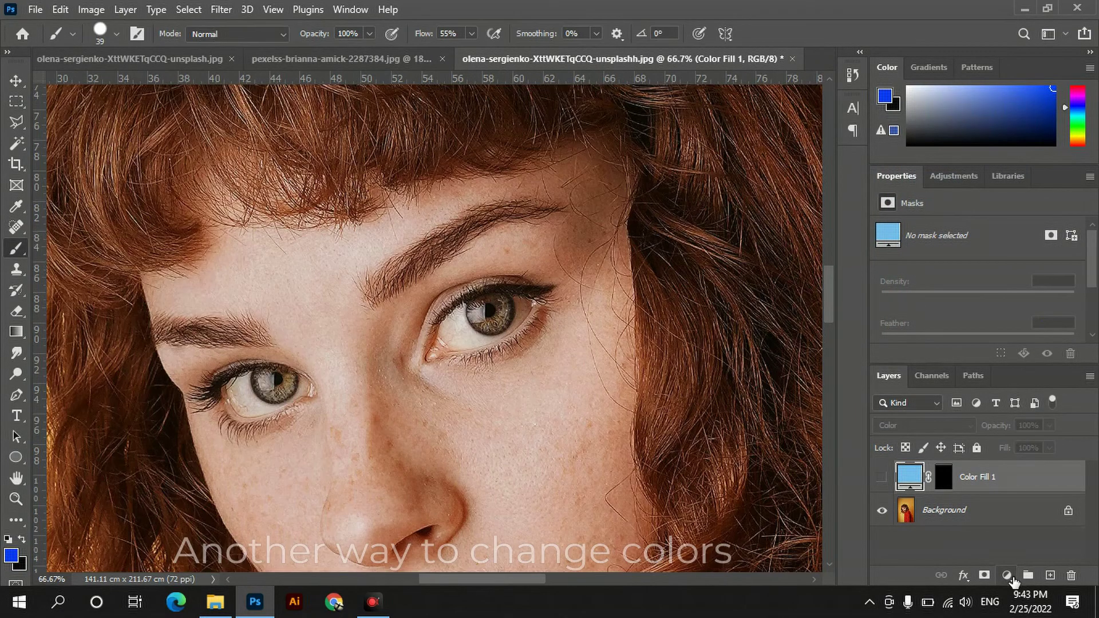
left_click(1008, 576)
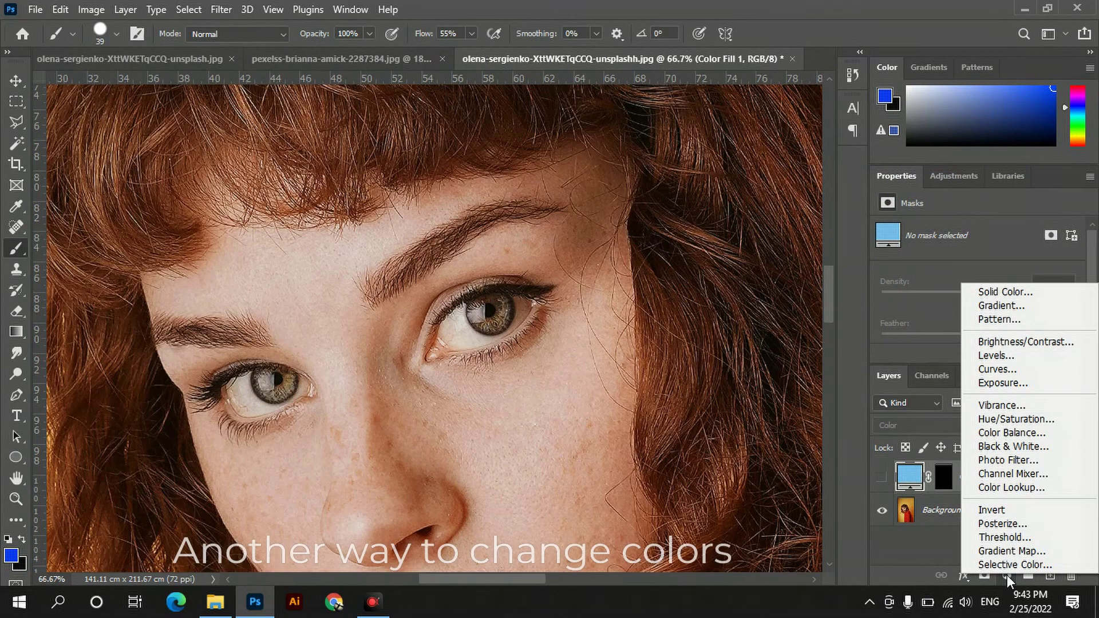
left_click(1007, 433)
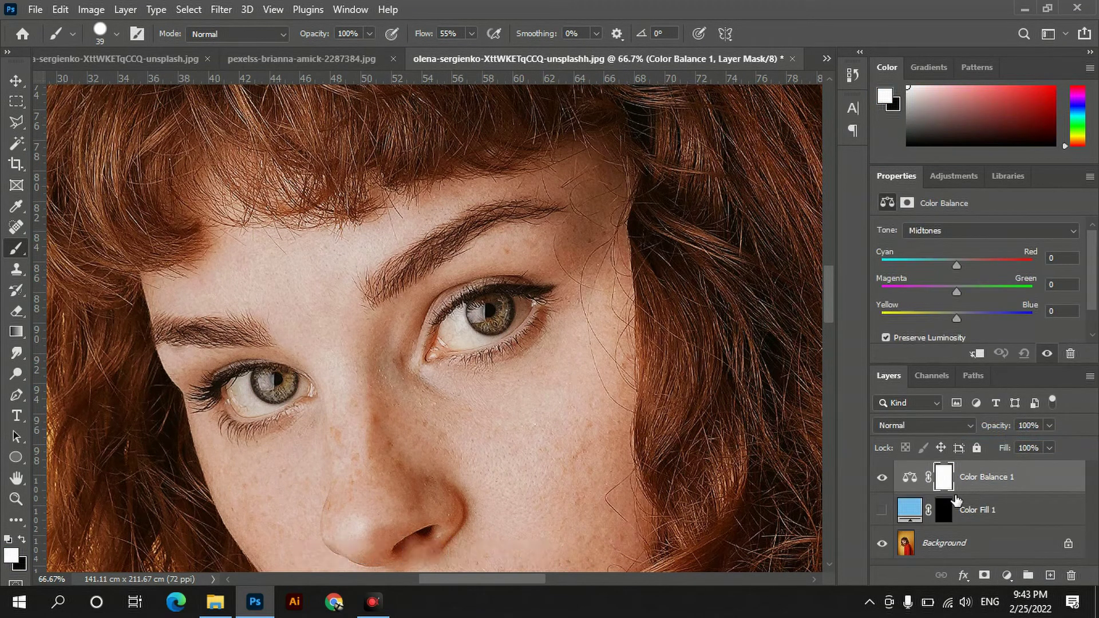
left_click(946, 512)
left_click_drag(950, 516, 952, 520)
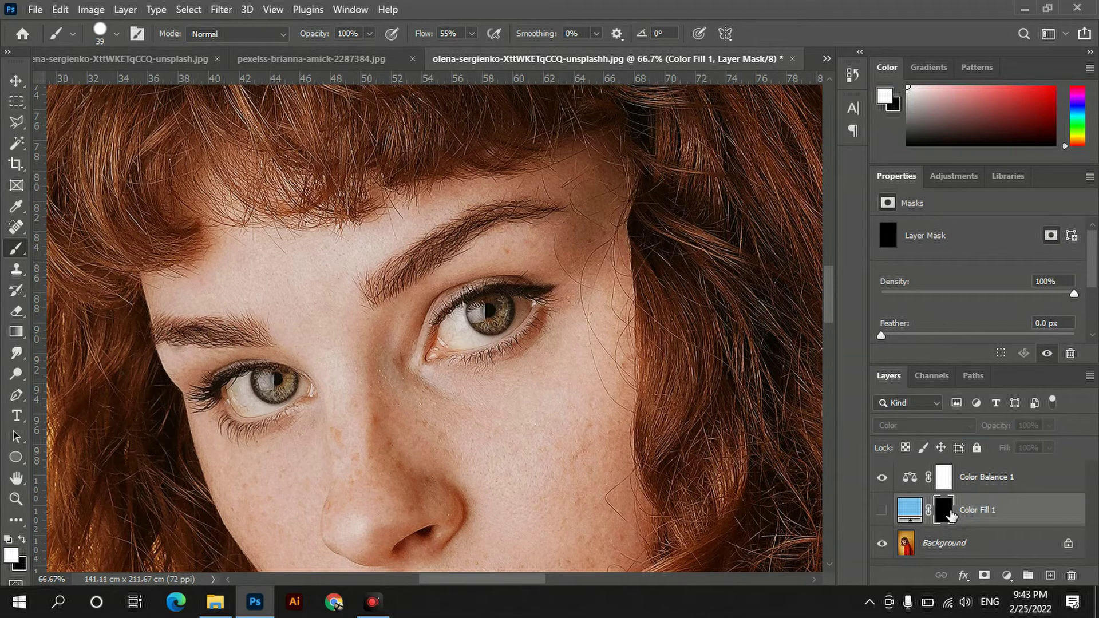
left_click(952, 485)
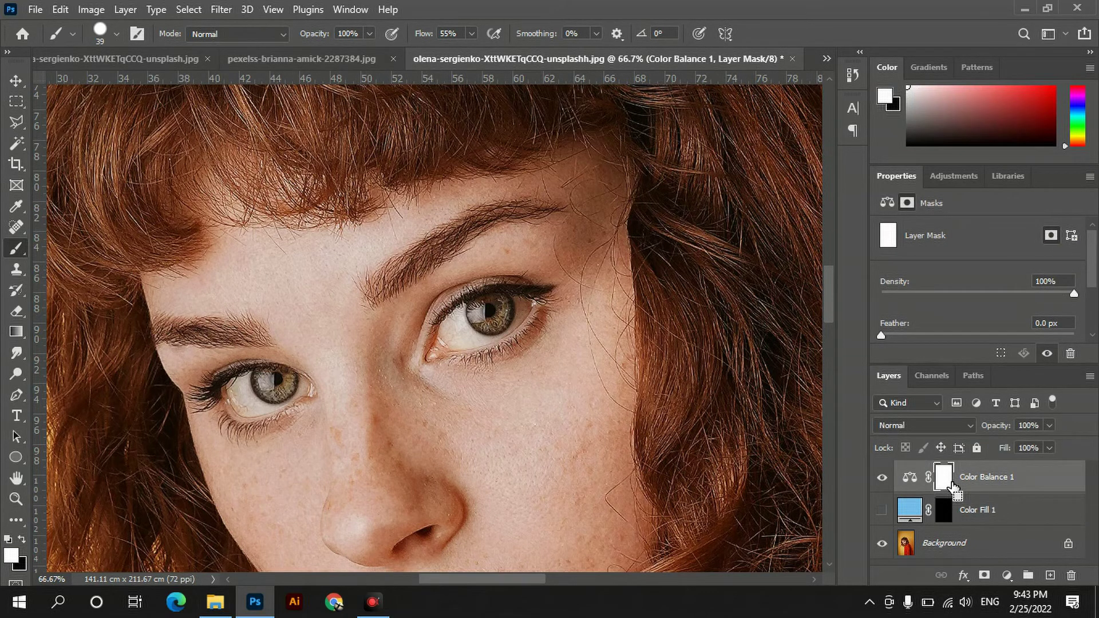
key("ctrl+z")
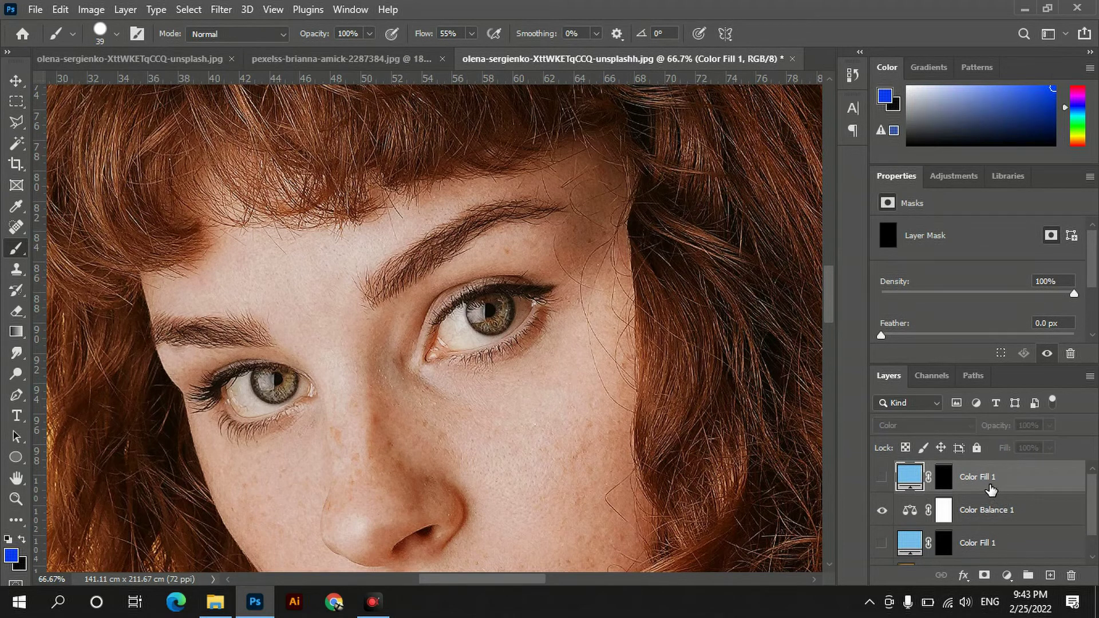
key("ctrl+z")
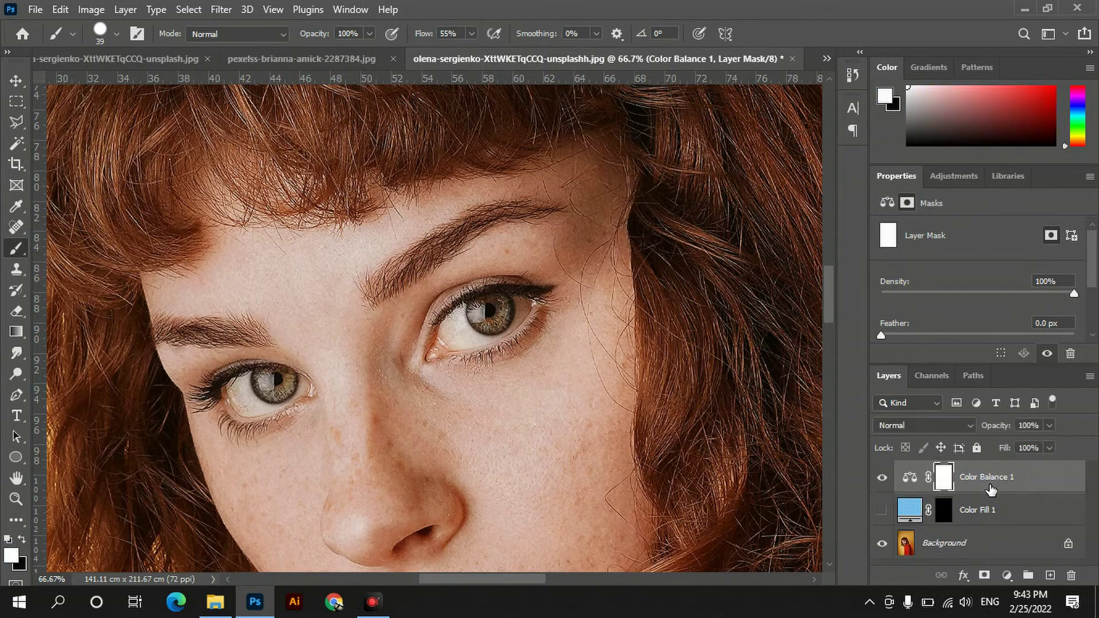
Move Color Fill 1's eye mask onto Color Balance 1, replacing its existing mask.
left_click(946, 511)
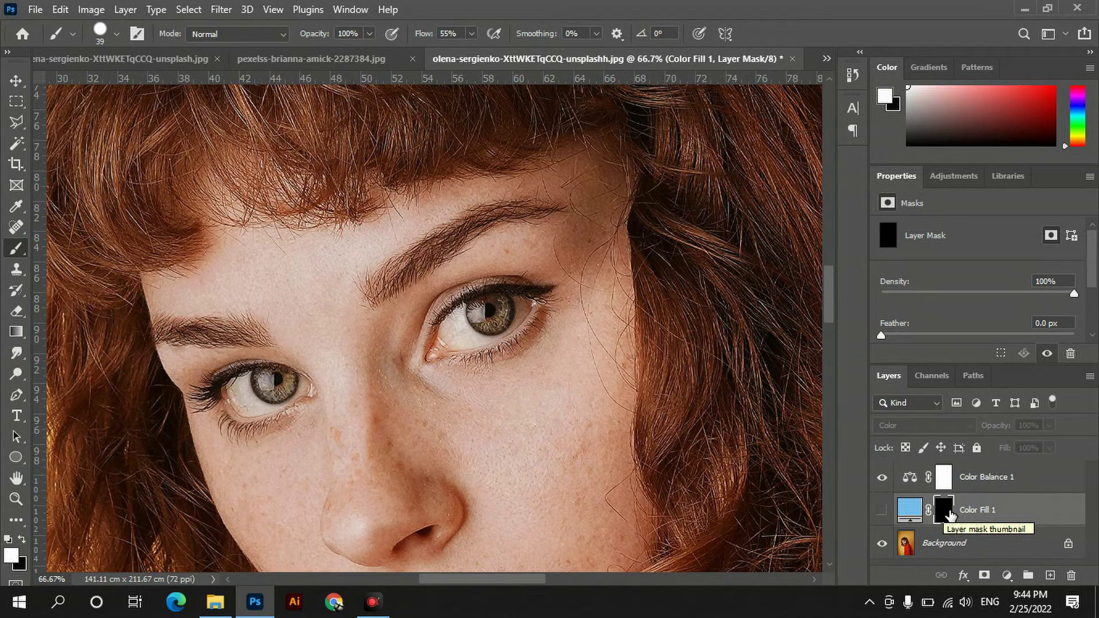
left_click_drag(949, 513, 951, 479)
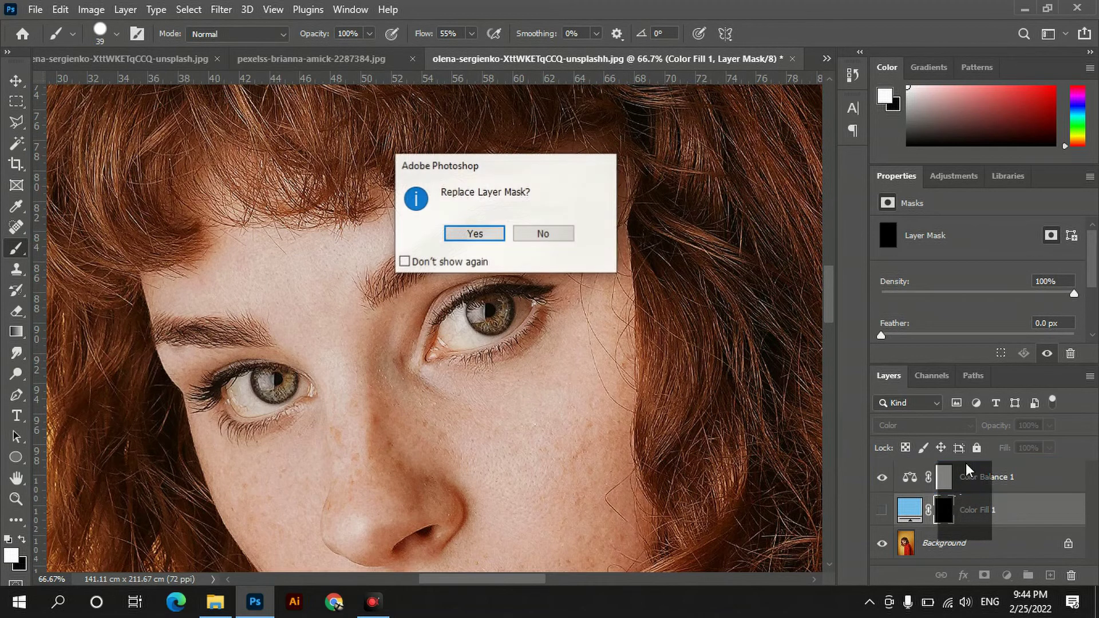
left_click(473, 235)
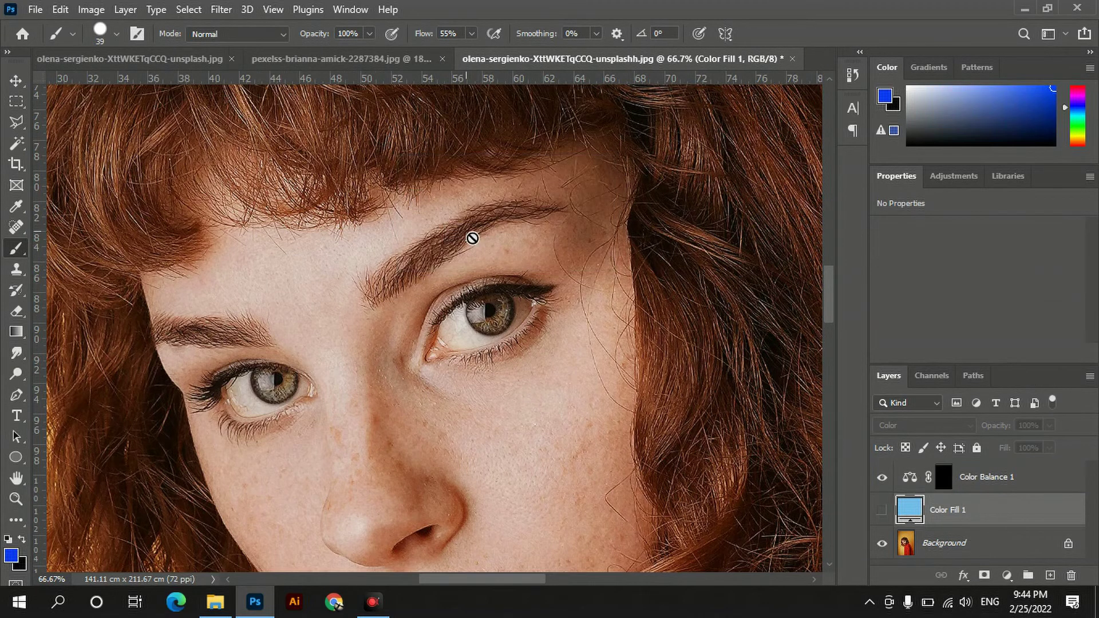
left_click(920, 484)
Set Color Balance 1's Midtones to Cyan −79 and Blue +100.
left_click(919, 481)
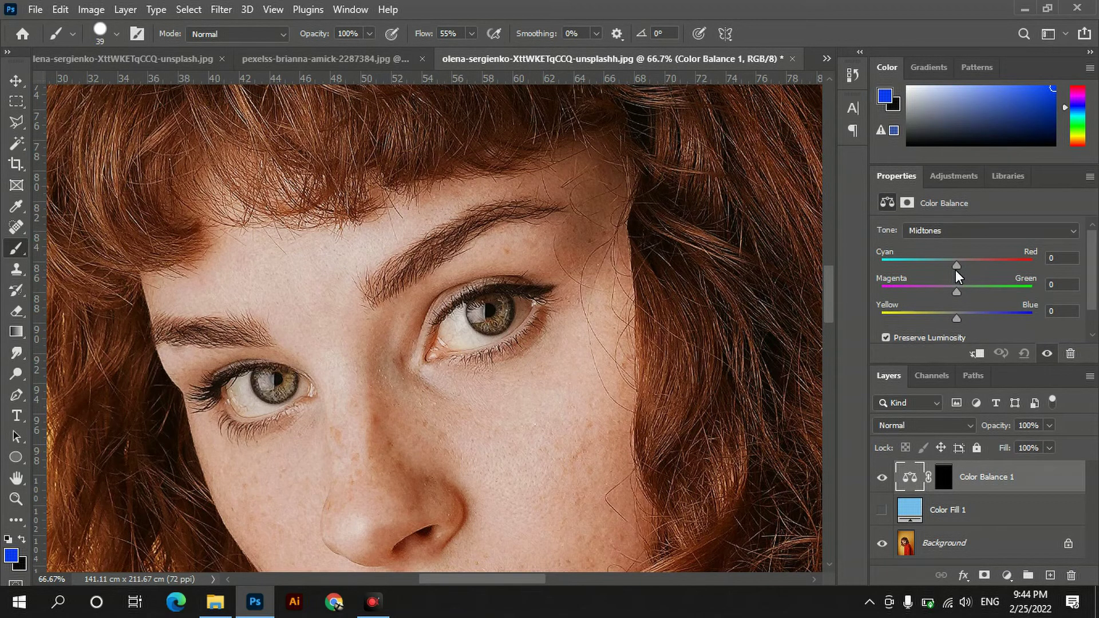
left_click_drag(954, 266, 902, 265)
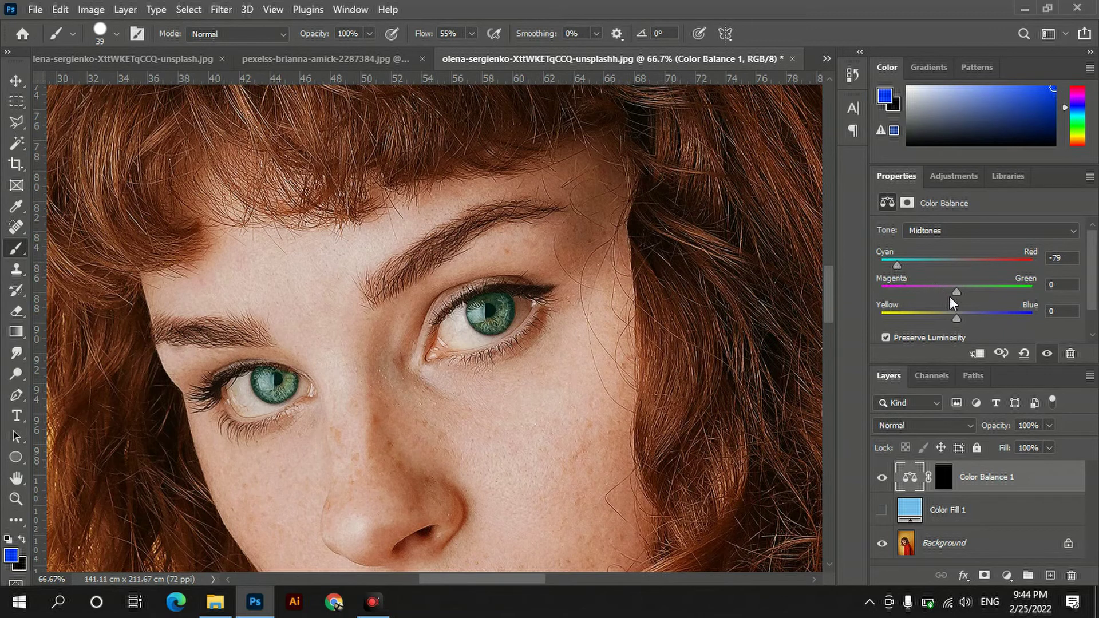
left_click_drag(957, 319, 1062, 314)
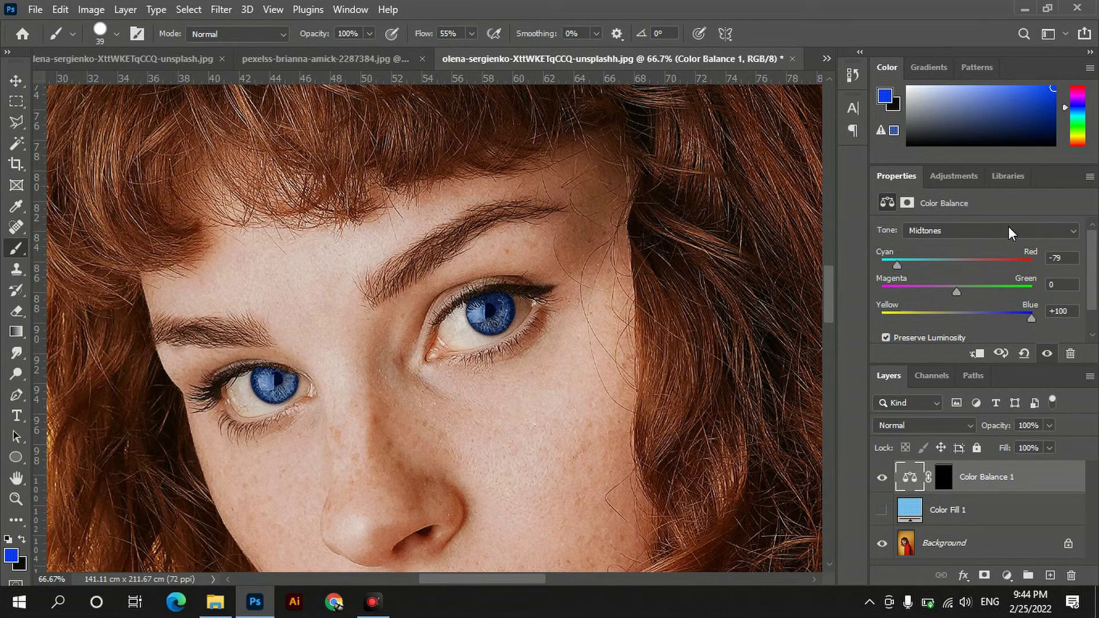
left_click(1021, 229)
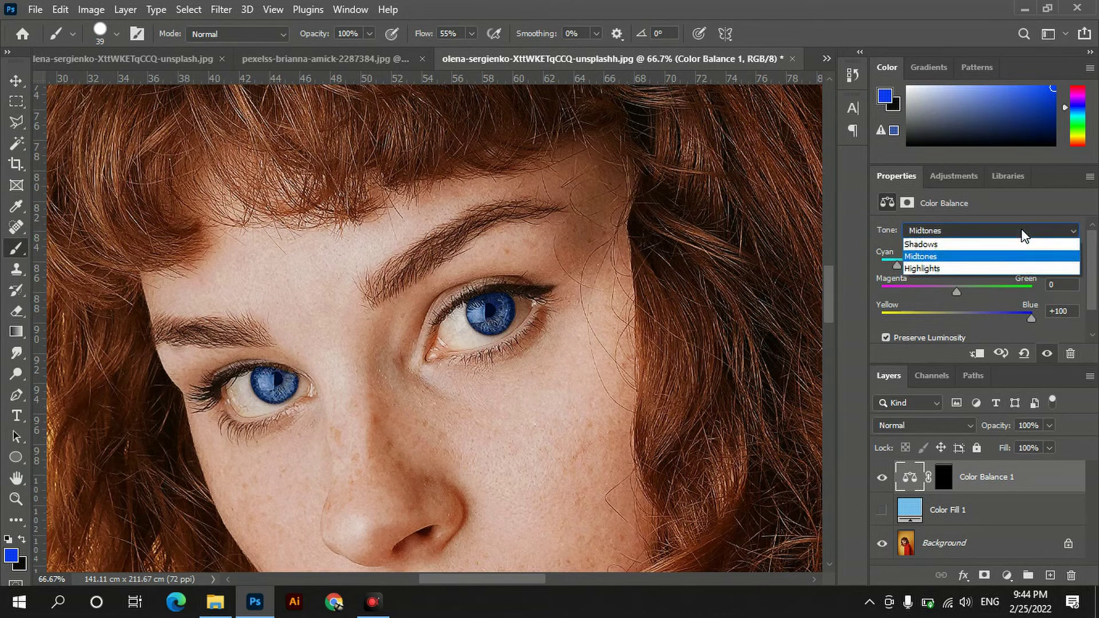
Shift the Color Balance Shadows toward cyan, magenta and yellow.
left_click(959, 243)
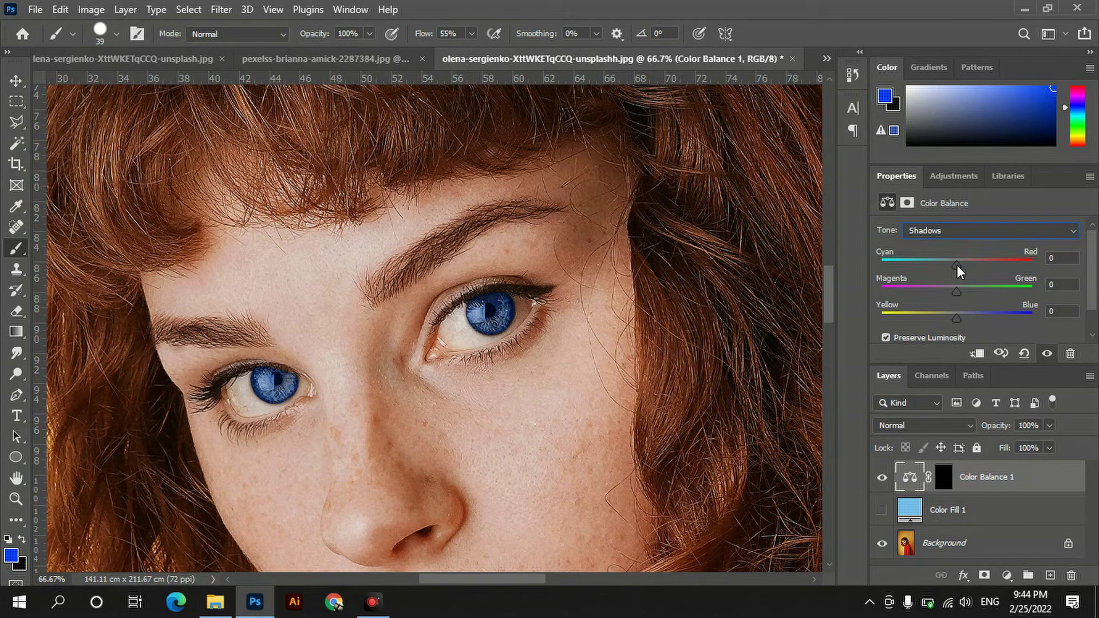
left_click_drag(958, 266, 903, 265)
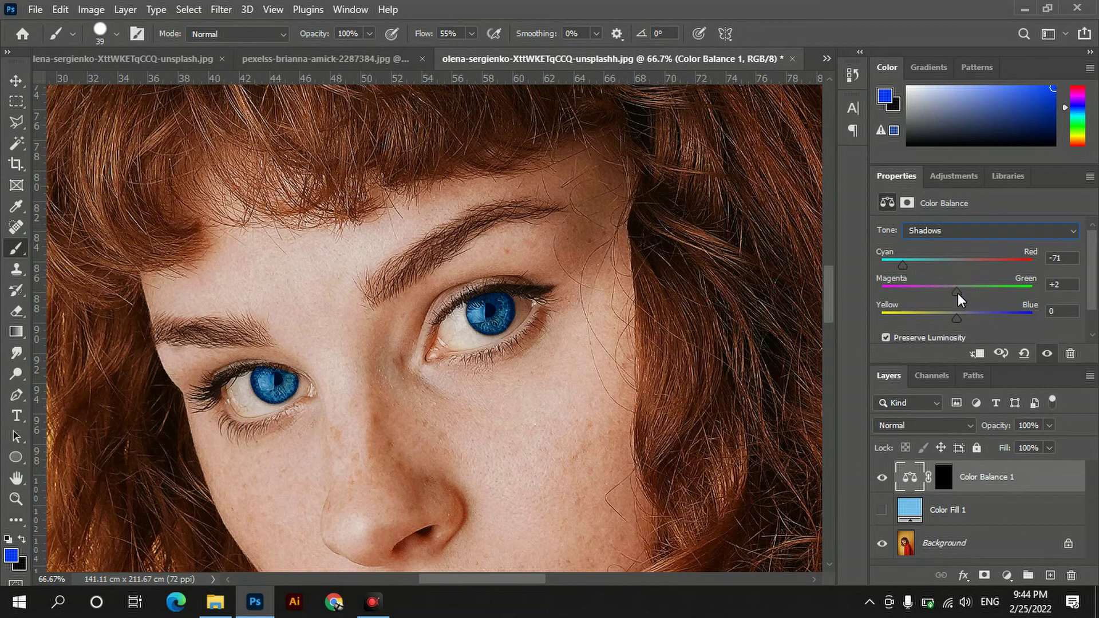
mouse_move(957, 293)
left_mouse_down()
mouse_move(930, 295)
mouse_move(939, 293)
left_mouse_up()
left_click_drag(957, 321, 939, 322)
Set the Color Balance Highlights to Cyan −81 and Blue +56.
left_click(958, 227)
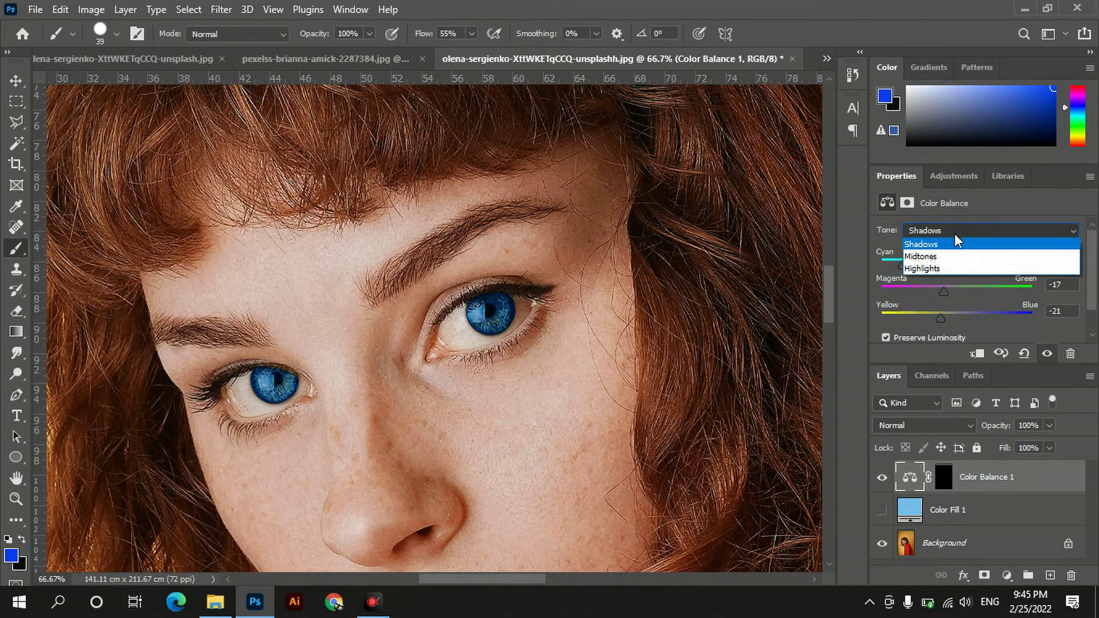
left_click(934, 269)
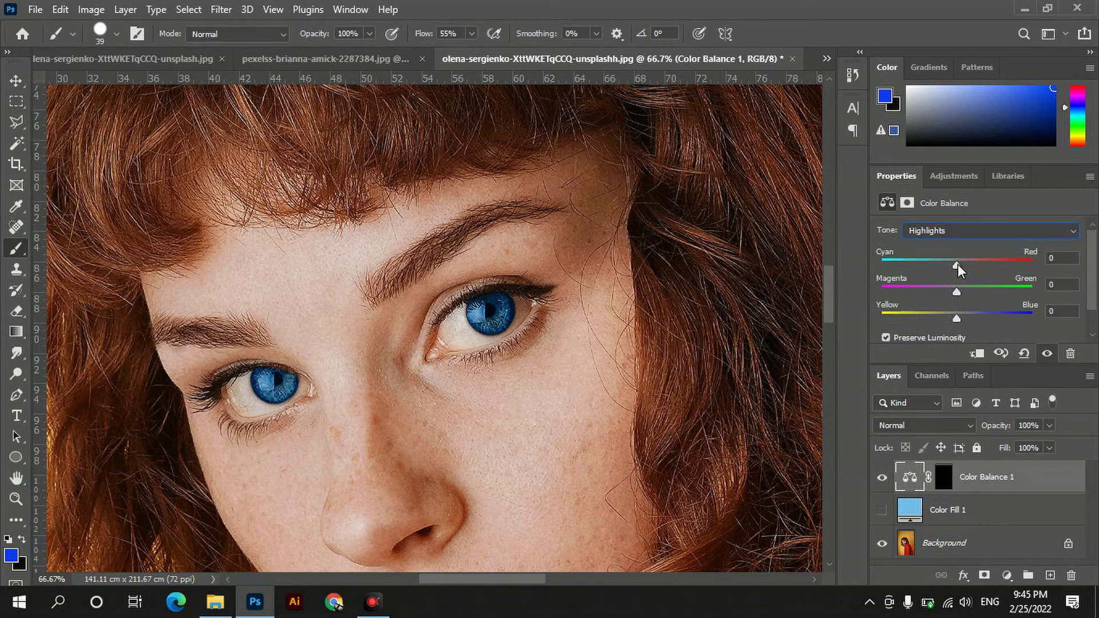
left_click_drag(956, 264, 897, 265)
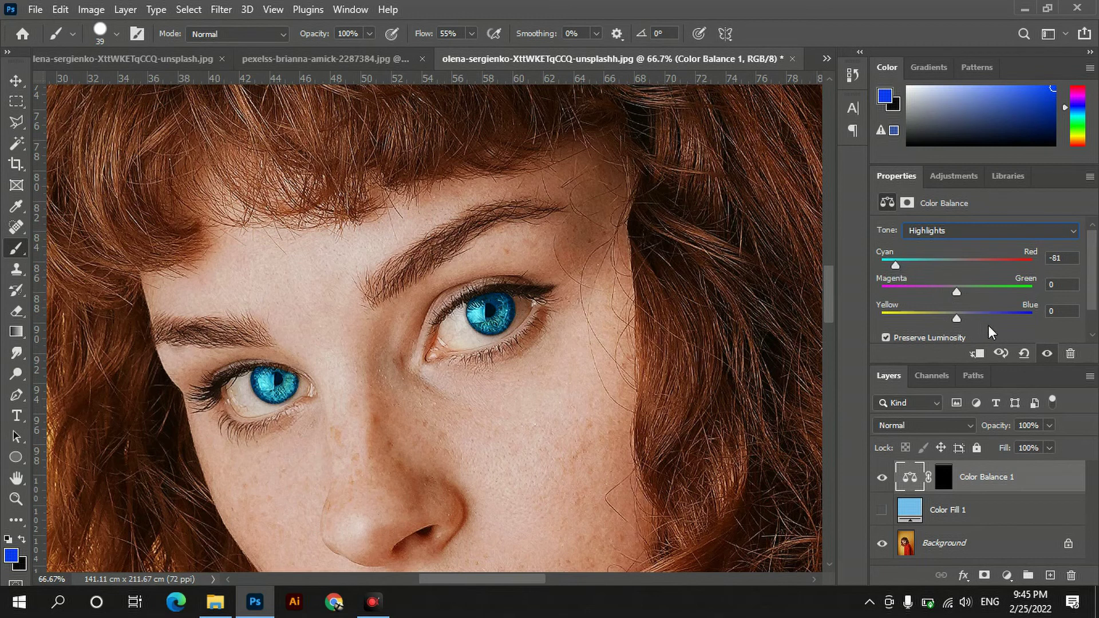
left_click_drag(957, 318, 996, 320)
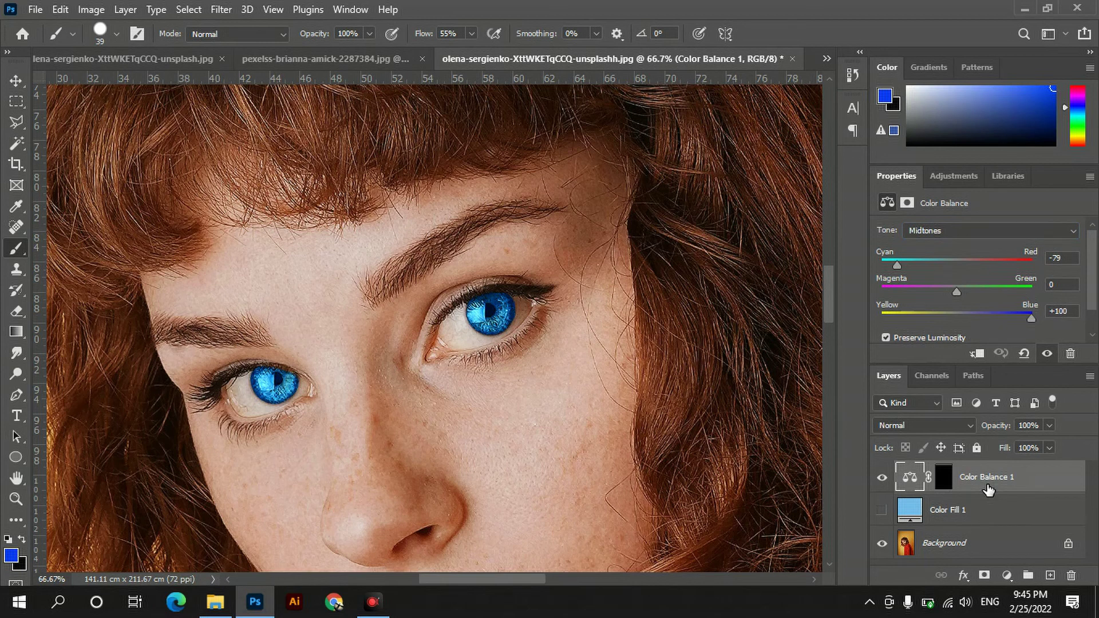
Duplicate Color Balance 1, move the copy's mask onto Color Fill 1, and hide the copy.
key("ctrl+j")
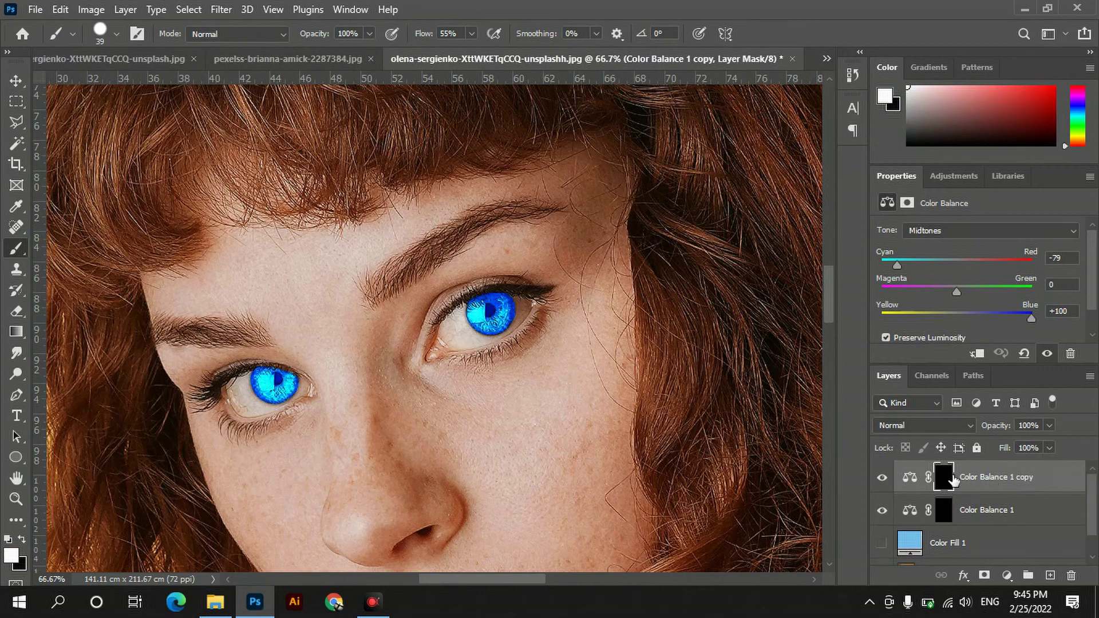
left_click_drag(951, 480, 951, 544)
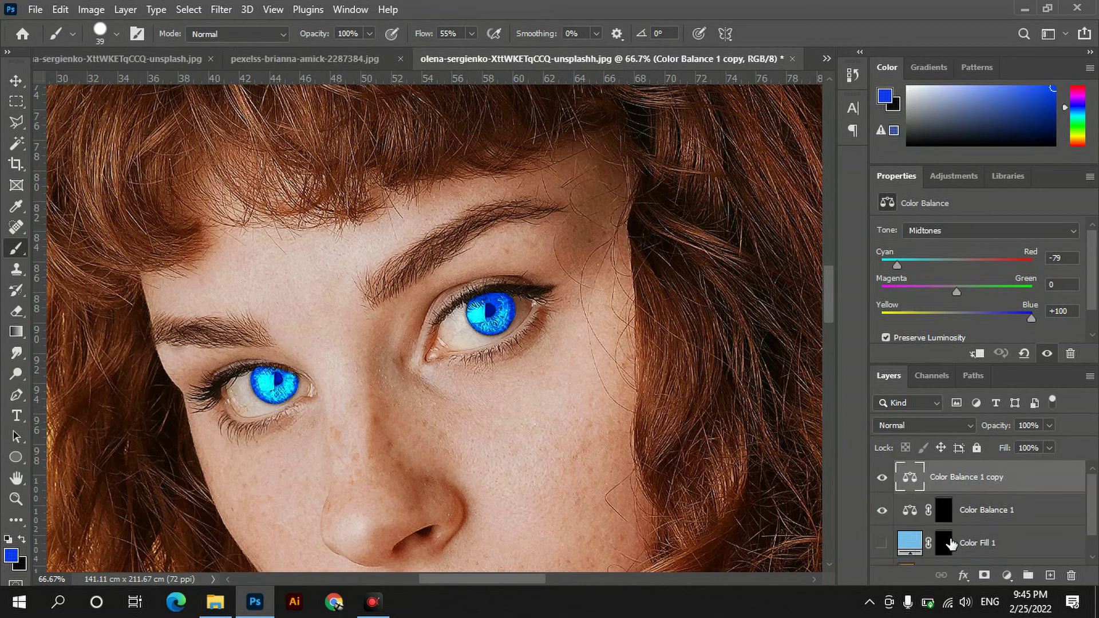
left_click(883, 479)
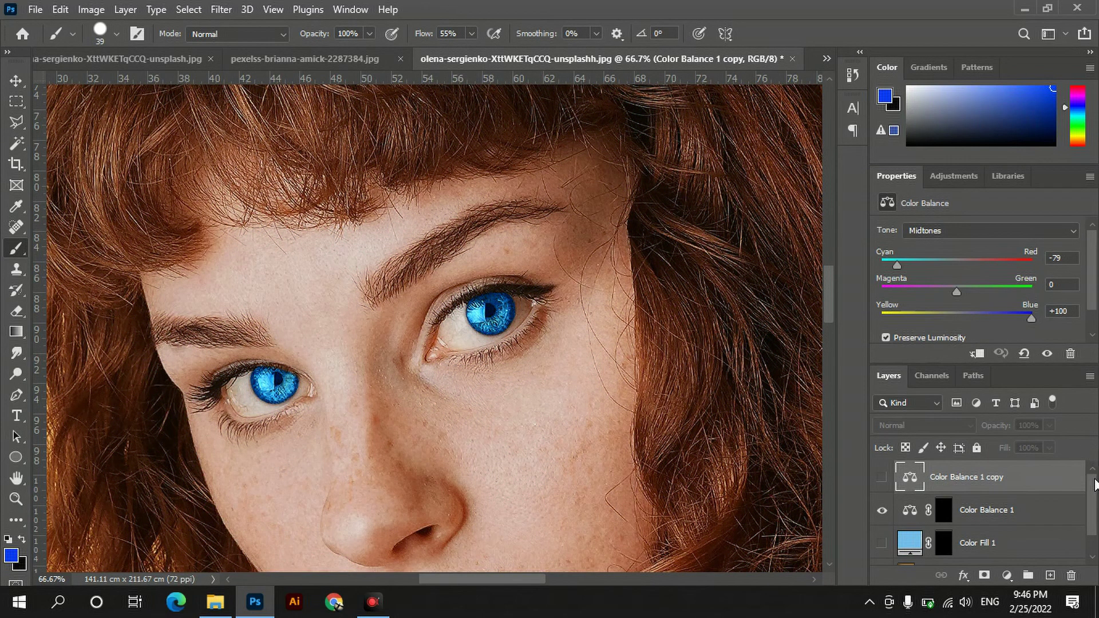
Toggle Color Fill 1 and Color Balance 1 visibility to compare eye colours, ending with Color Fill 1 hidden.
left_click_drag(1093, 475, 1095, 516)
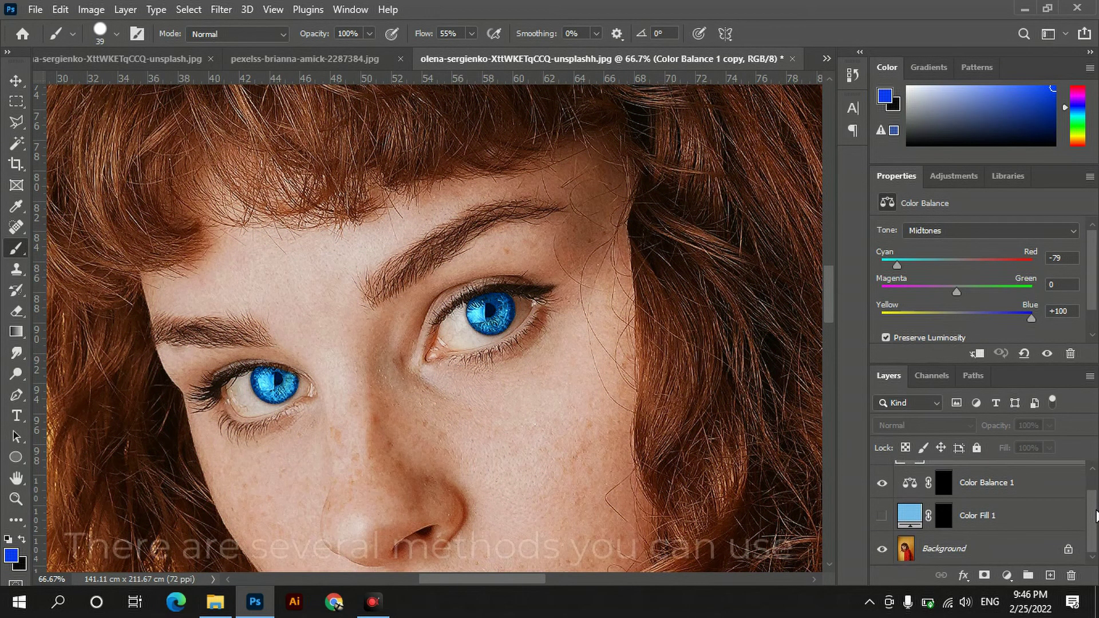
left_click(883, 516)
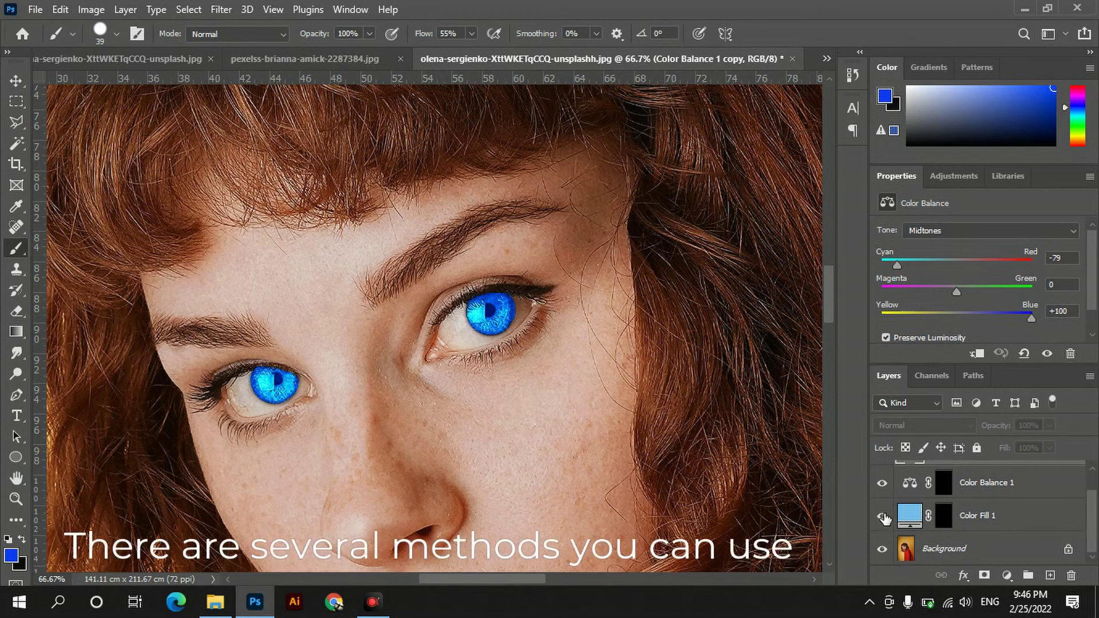
left_click(883, 484)
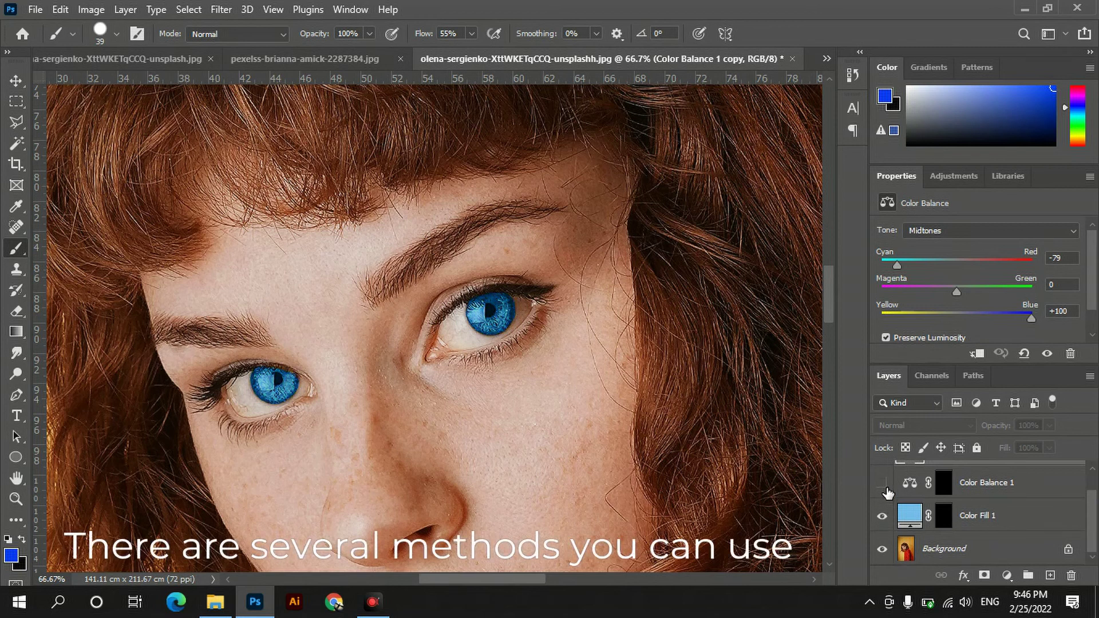
left_click(883, 485)
left_click(885, 517)
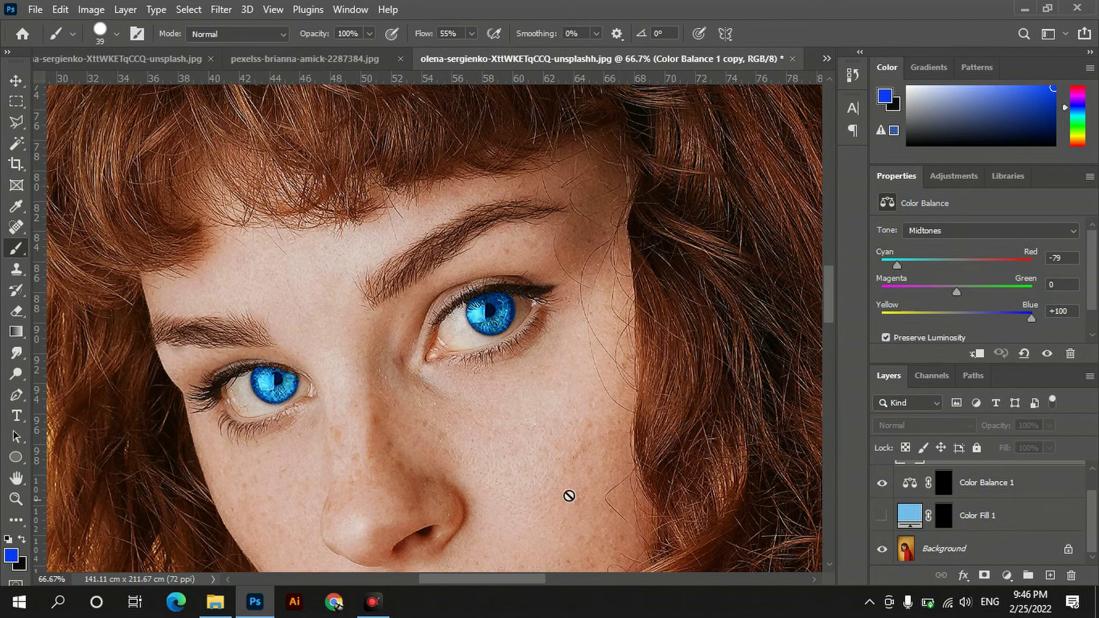
left_click(16, 499)
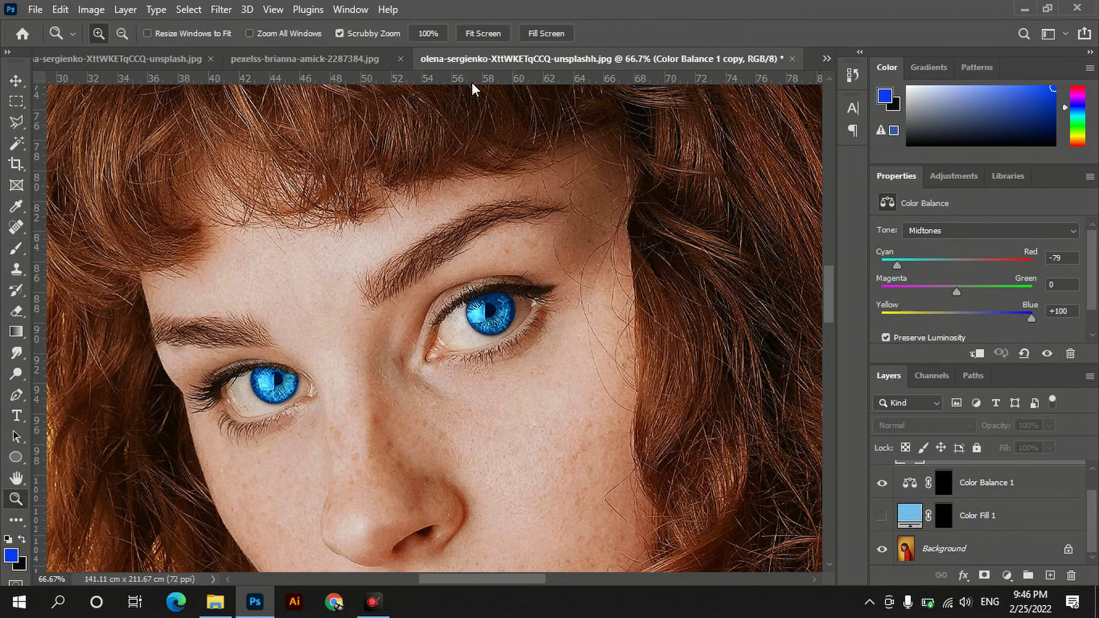
Fit the portrait, zoom to 25% on the eyes, and hide Color Balance 1 and Color Fill 1 to show the original grey eyes.
left_click(481, 35)
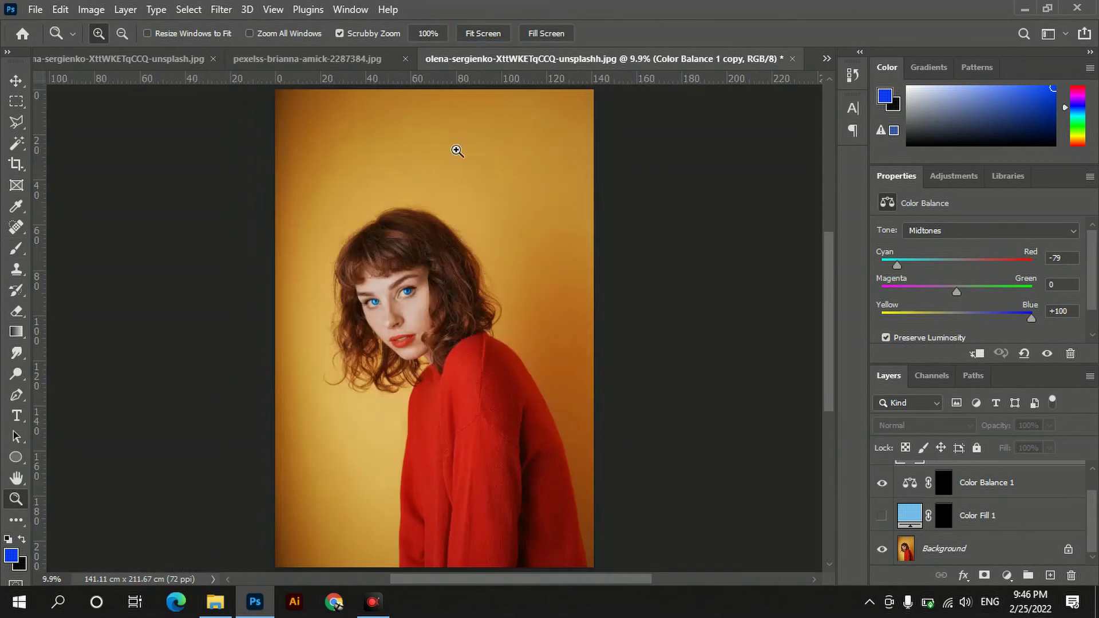
left_click(413, 285)
left_click(413, 284)
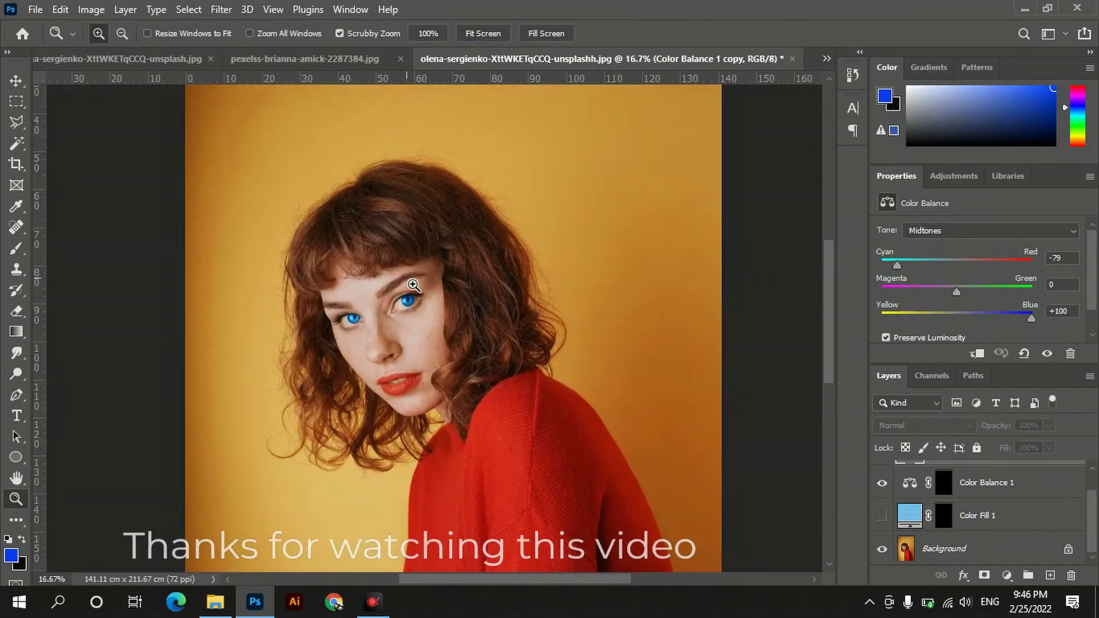
left_click(390, 307)
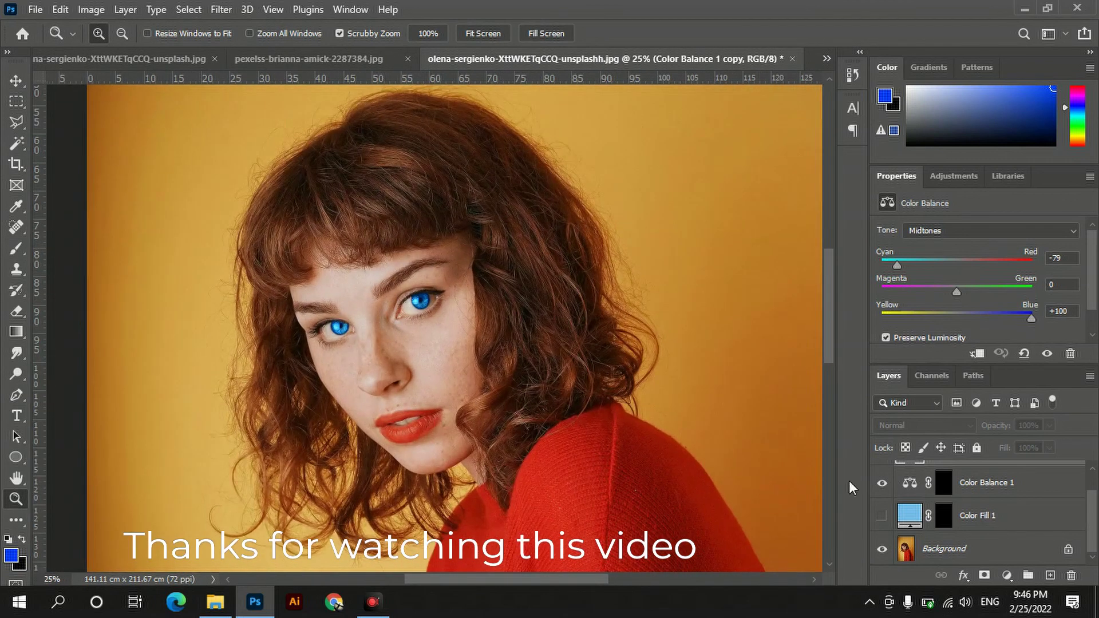
left_click(884, 485)
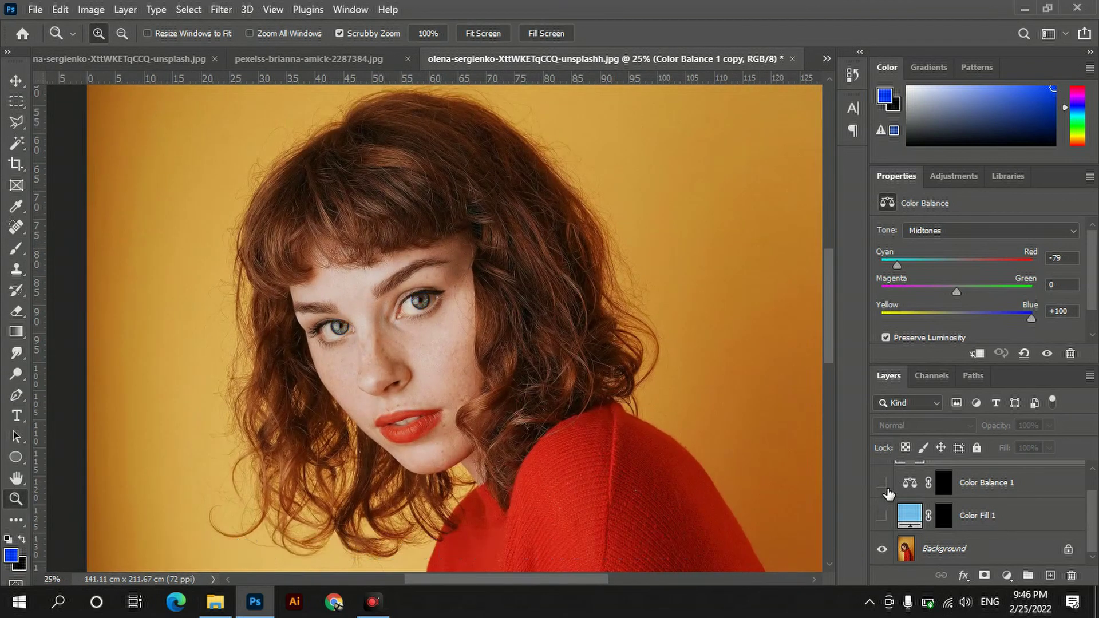
left_click(885, 517)
left_click(889, 517)
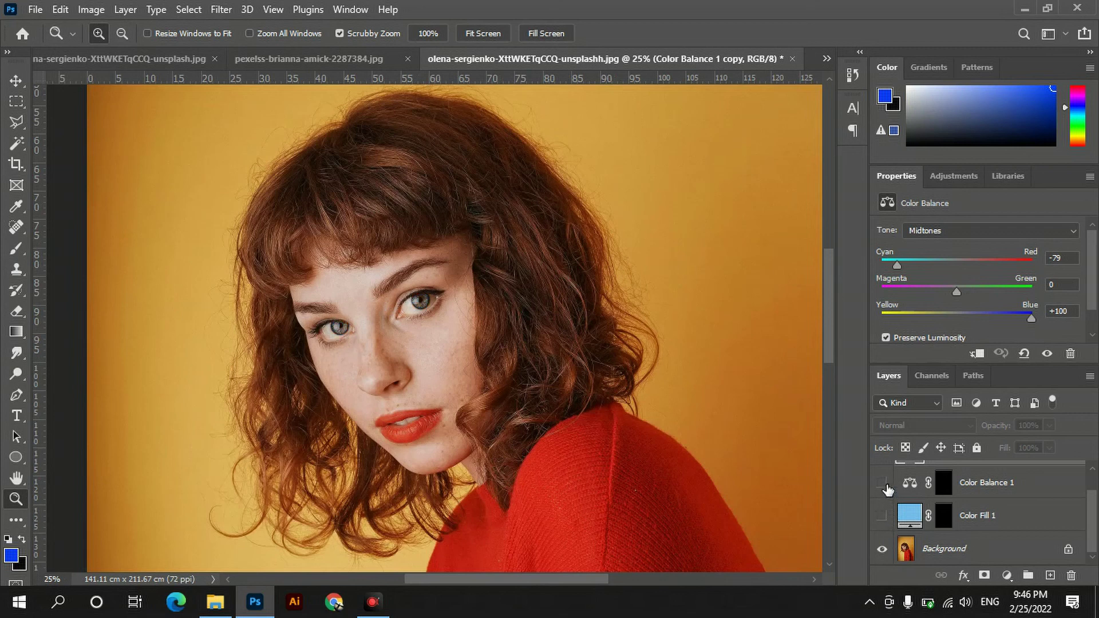